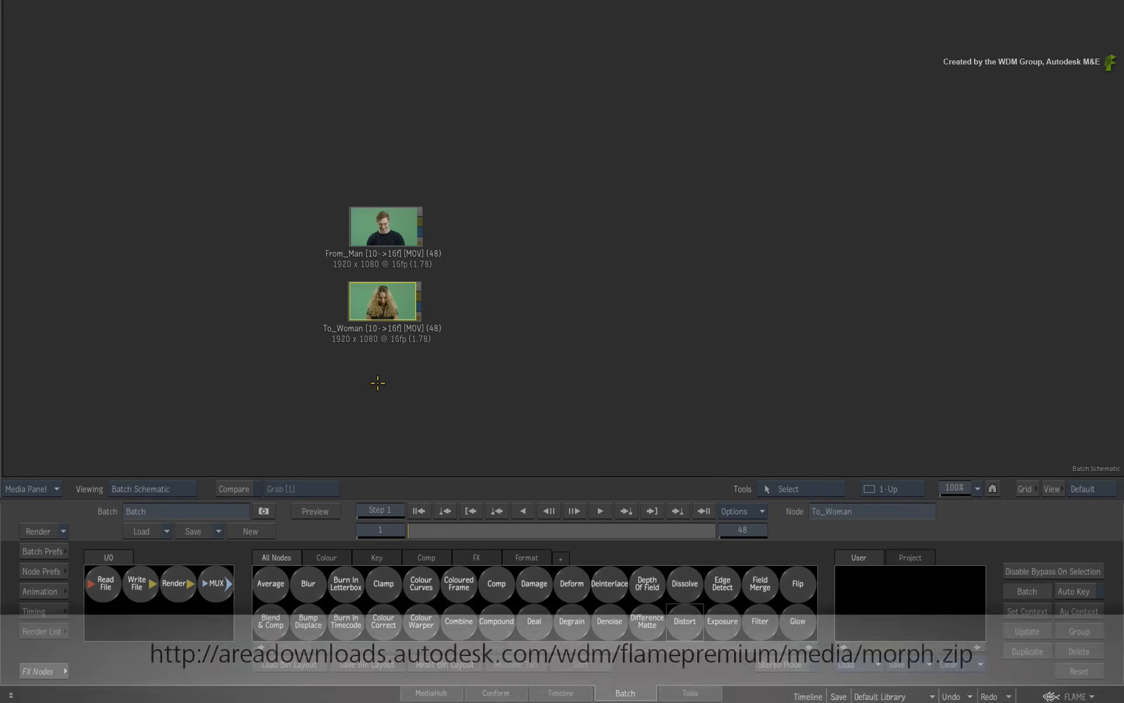
Review the From_Man and To_Woman clips by viewing each one and scrubbing through its frames.
{"action": "left_click_drag", "start_coordinate": [381, 221], "coordinate": [383, 222]}
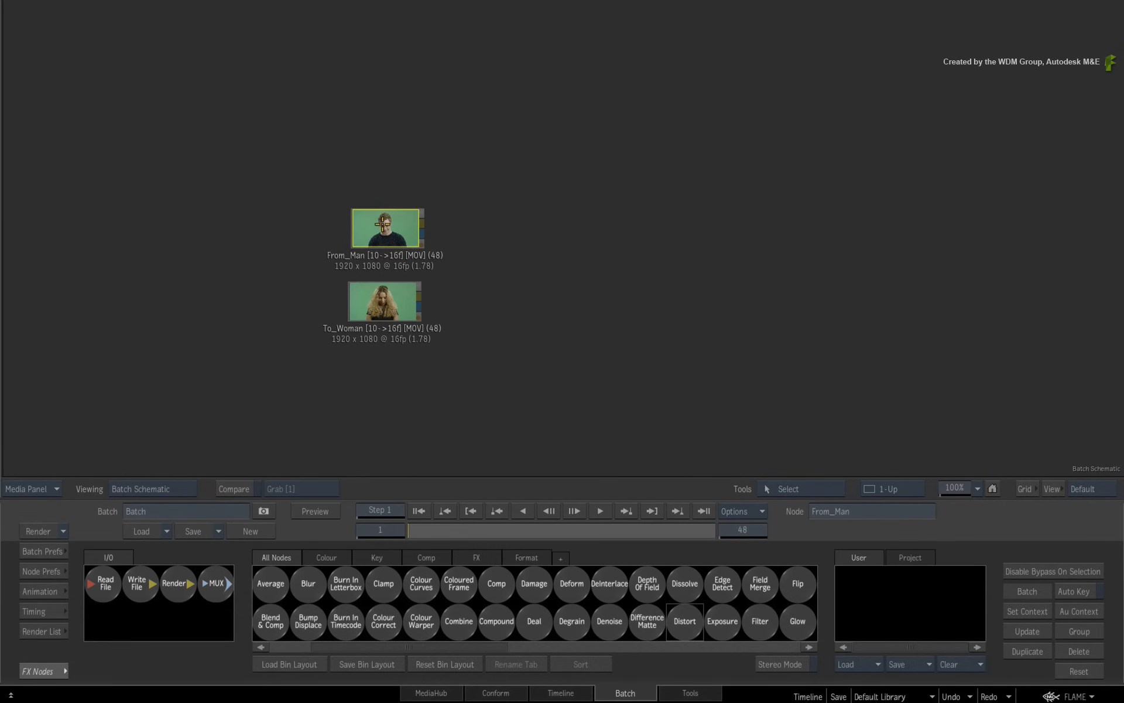
{"action": "double_click", "coordinate": [367, 237]}
{"action": "left_click_drag", "start_coordinate": [425, 530], "coordinate": [301, 524]}
{"action": "mouse_move", "coordinate": [2, 607]}
{"action": "double_click", "coordinate": [414, 292]}
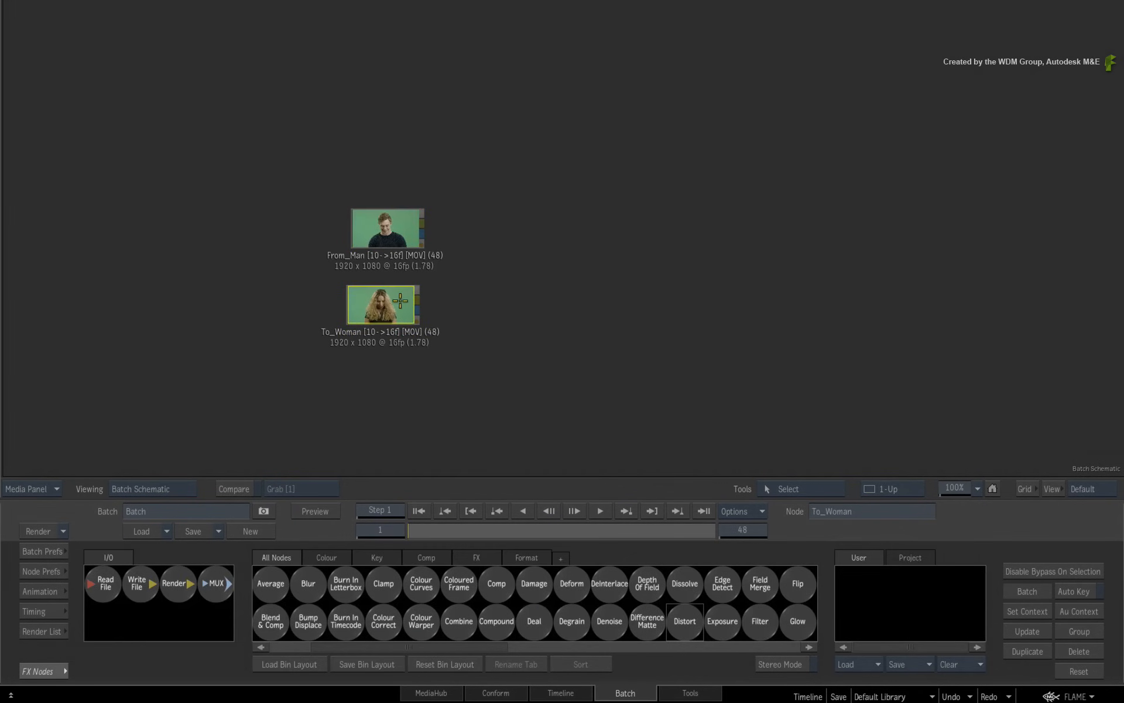
{"action": "left_click_drag", "start_coordinate": [413, 528], "coordinate": [556, 529]}
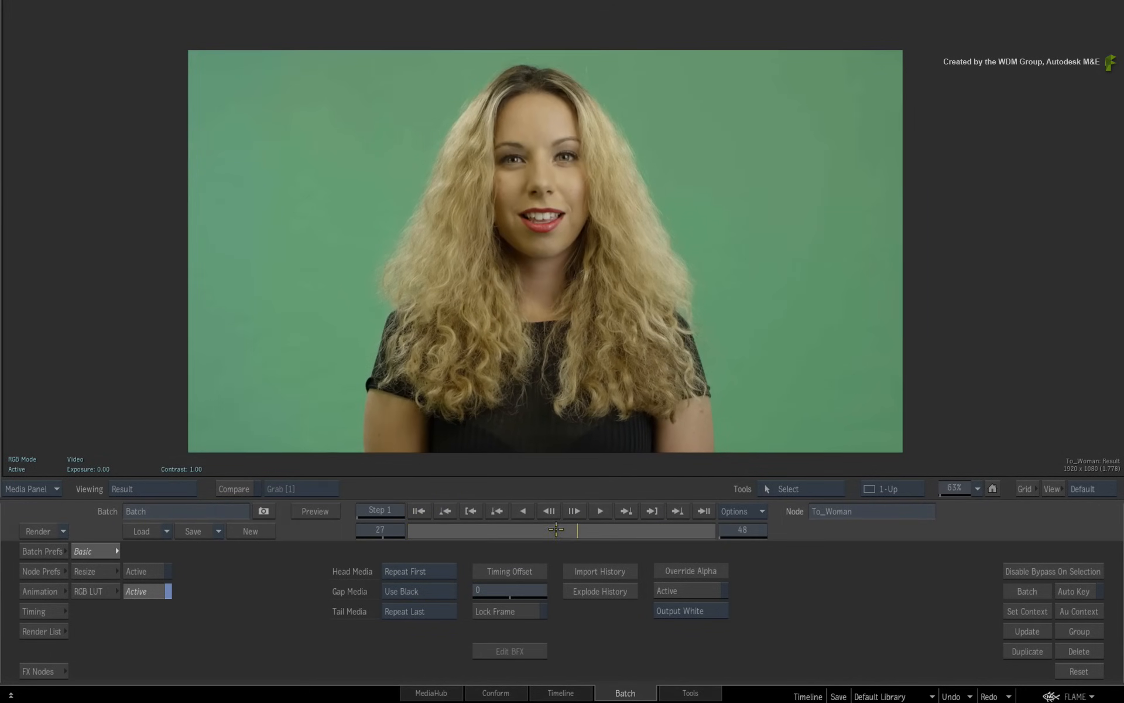
{"action": "left_click", "coordinate": [39, 671]}
{"action": "double_click", "coordinate": [384, 232]}
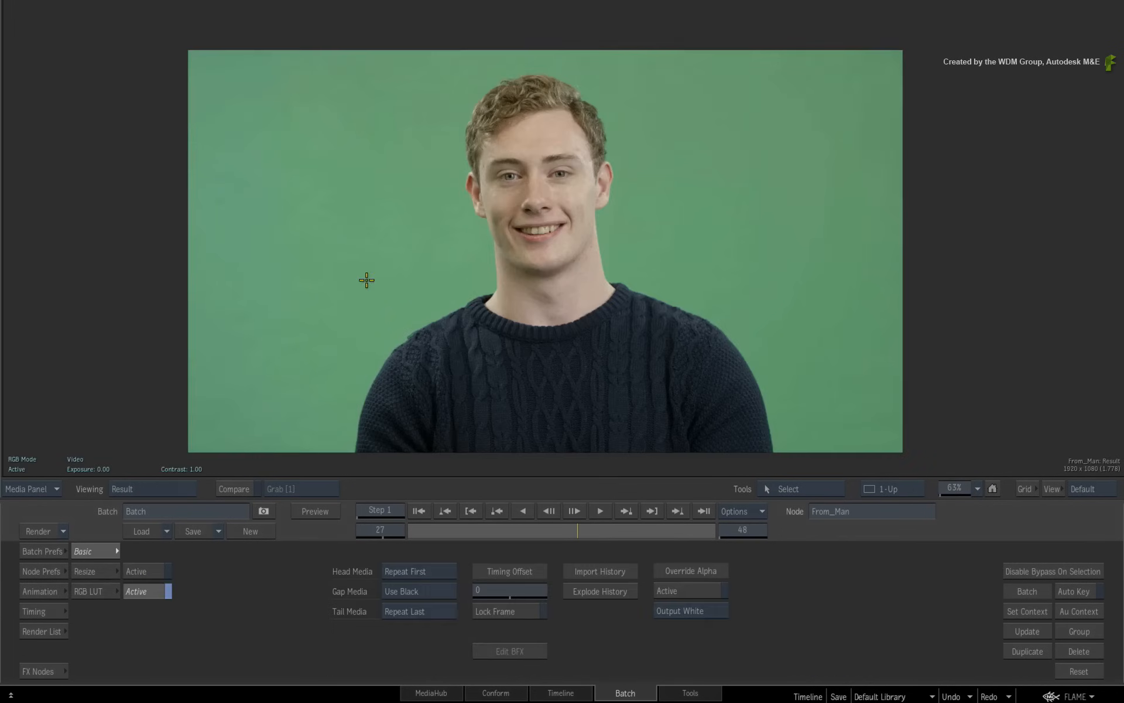
{"action": "mouse_move", "coordinate": [572, 529]}
{"action": "left_mouse_down"}
{"action": "mouse_move", "coordinate": [445, 528]}
{"action": "mouse_move", "coordinate": [550, 526]}
{"action": "left_mouse_up"}
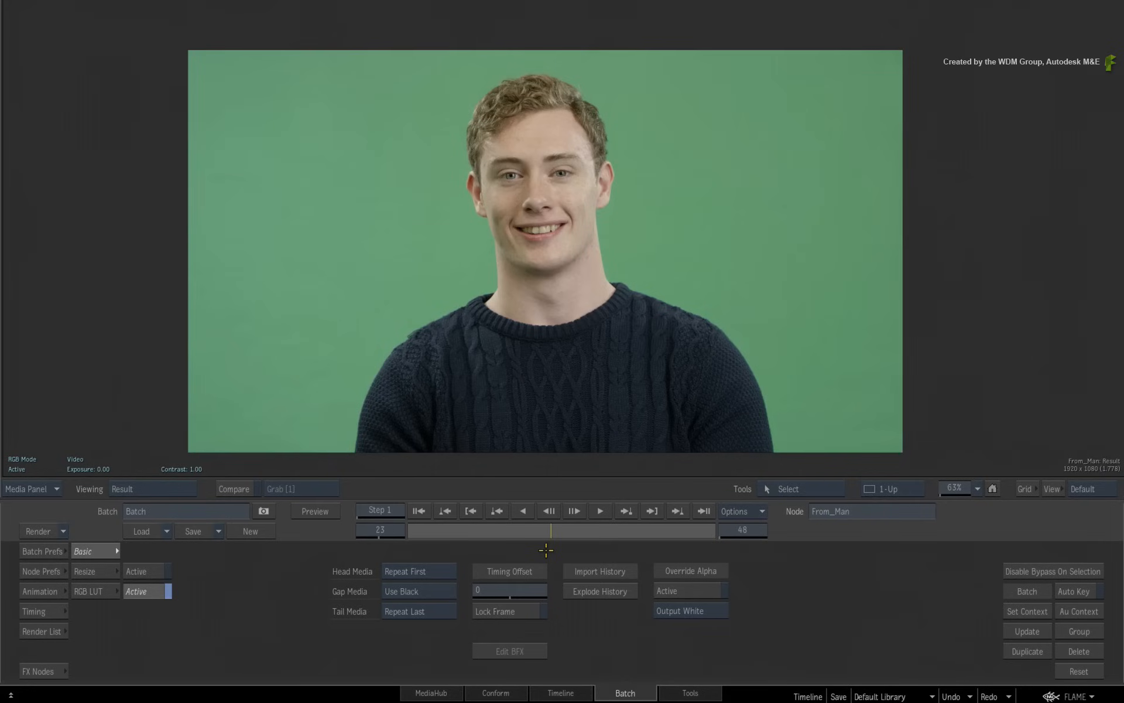
{"action": "key", "text": "Escape"}
Add a Comp node to the schematic, feeding From_Man into its first front input and To_Woman into its second.
{"action": "left_click_drag", "start_coordinate": [504, 595], "coordinate": [535, 322]}
{"action": "left_click_drag", "start_coordinate": [408, 219], "coordinate": [515, 280]}
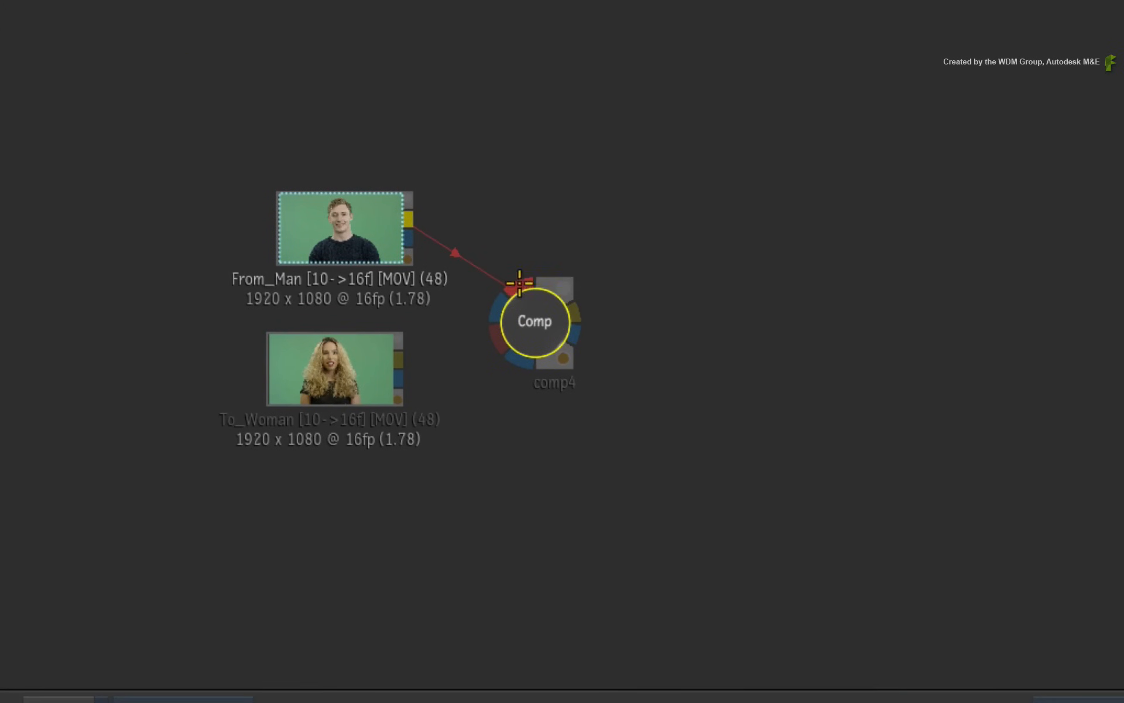
{"action": "left_click_drag", "start_coordinate": [404, 355], "coordinate": [500, 340]}
{"action": "left_click_drag", "start_coordinate": [561, 322], "coordinate": [625, 303]}
Display the Comp node's result and set the Input 1 transparency to 50%.
{"action": "double_click", "coordinate": [525, 278]}
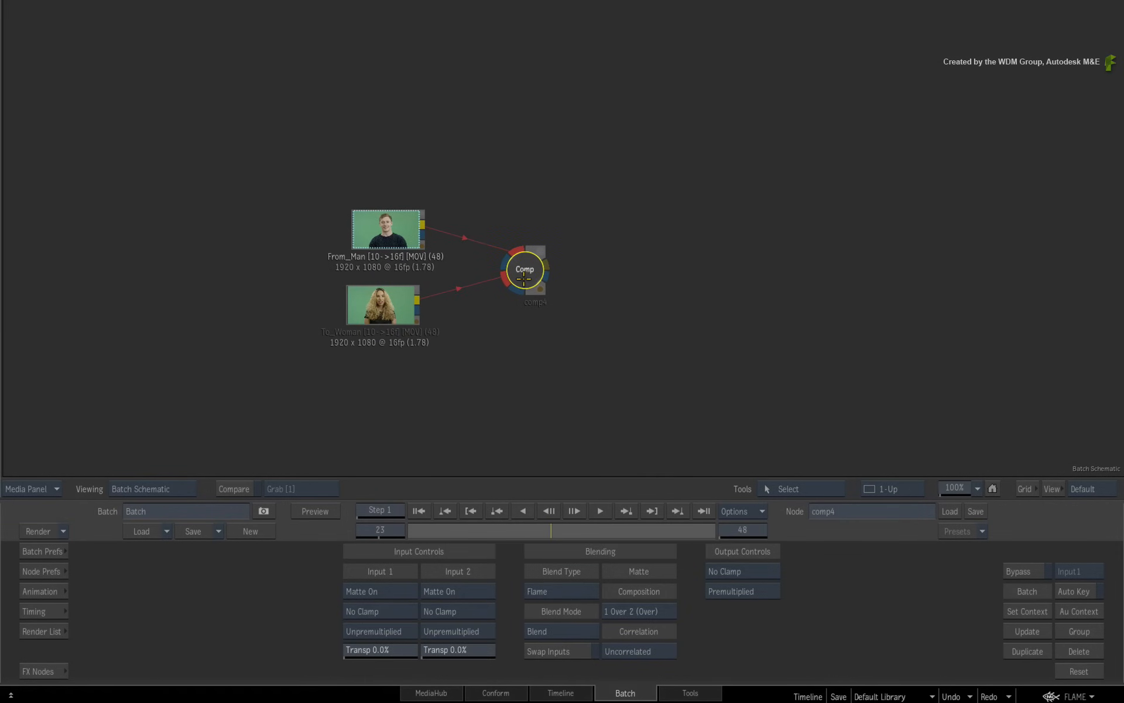
{"action": "key", "text": "F4"}
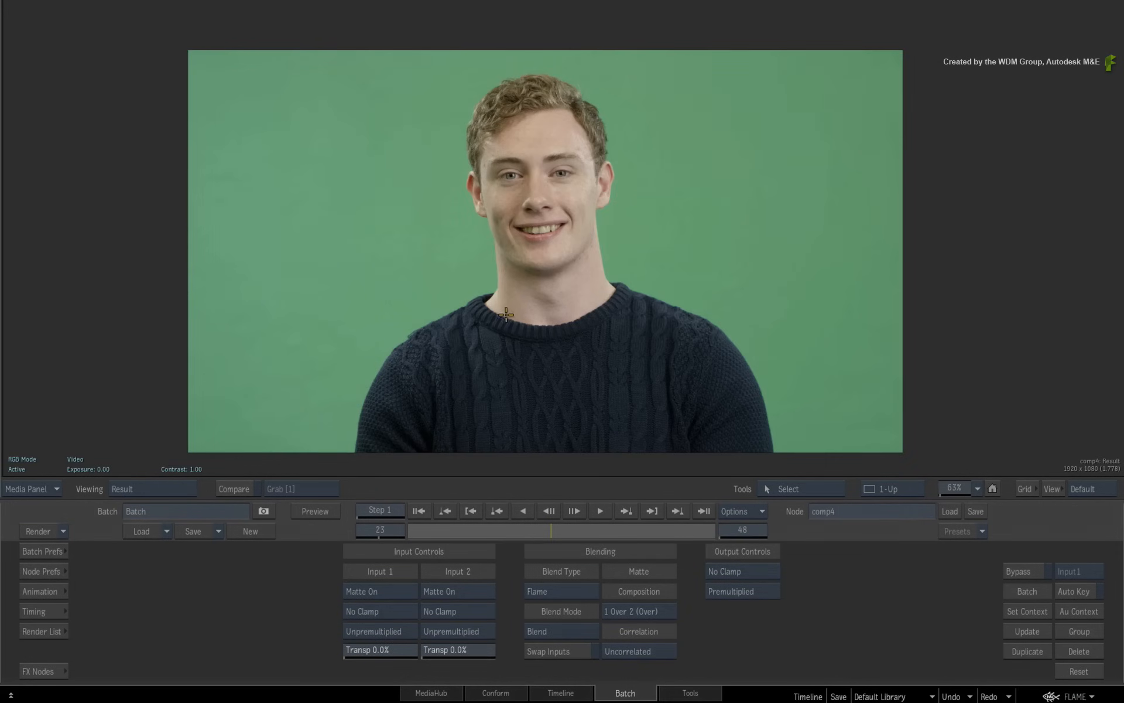
{"action": "left_click", "coordinate": [394, 648]}
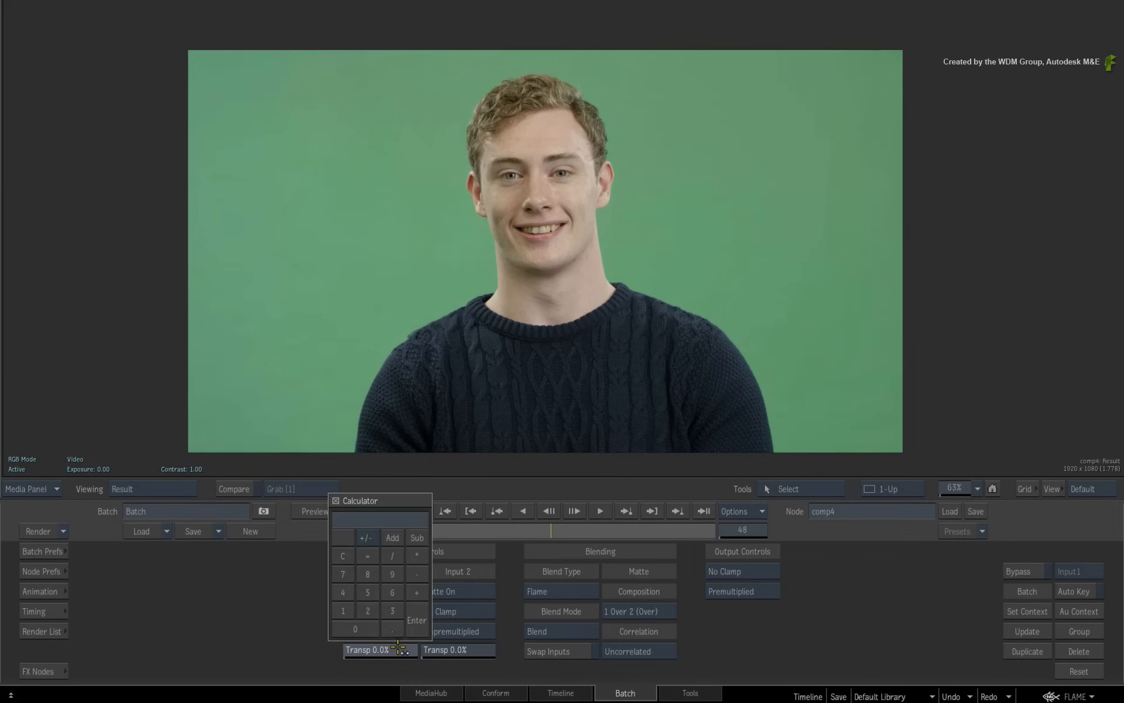
{"action": "type", "text": "50"}
{"action": "key", "text": "Return"}
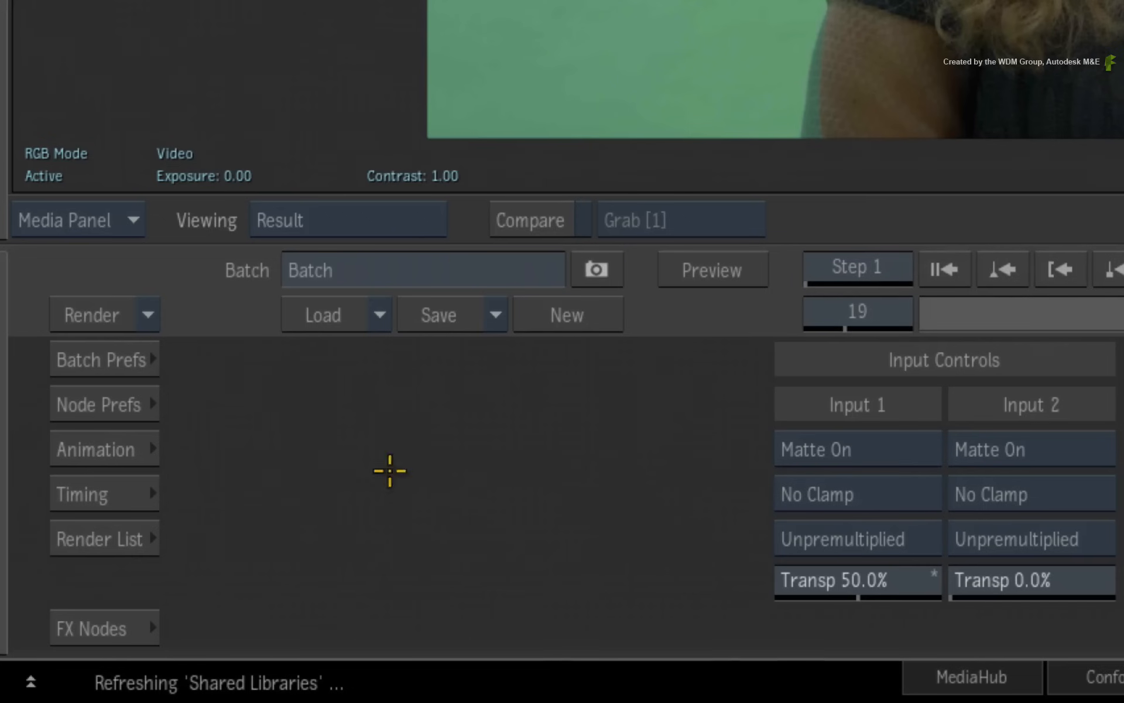
Try shifting the To_Woman clip's timing offset against From_Man, and return the offset to 0.
{"action": "left_click", "coordinate": [117, 486]}
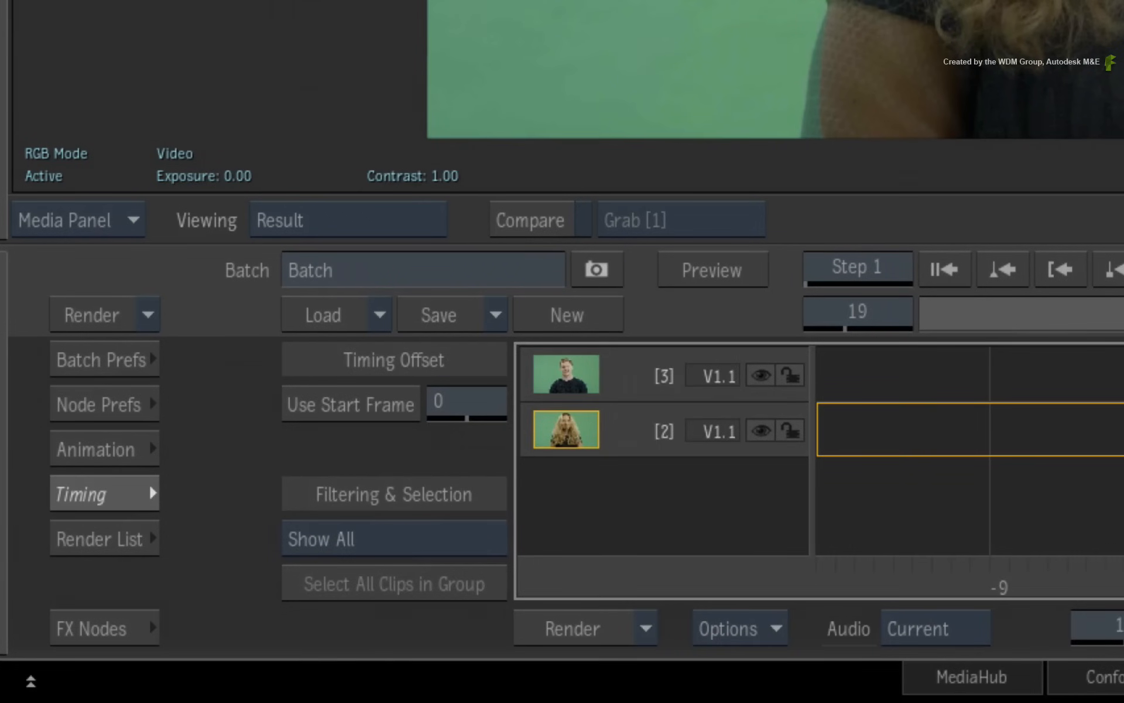
{"action": "left_click_drag", "start_coordinate": [487, 402], "coordinate": [485, 401]}
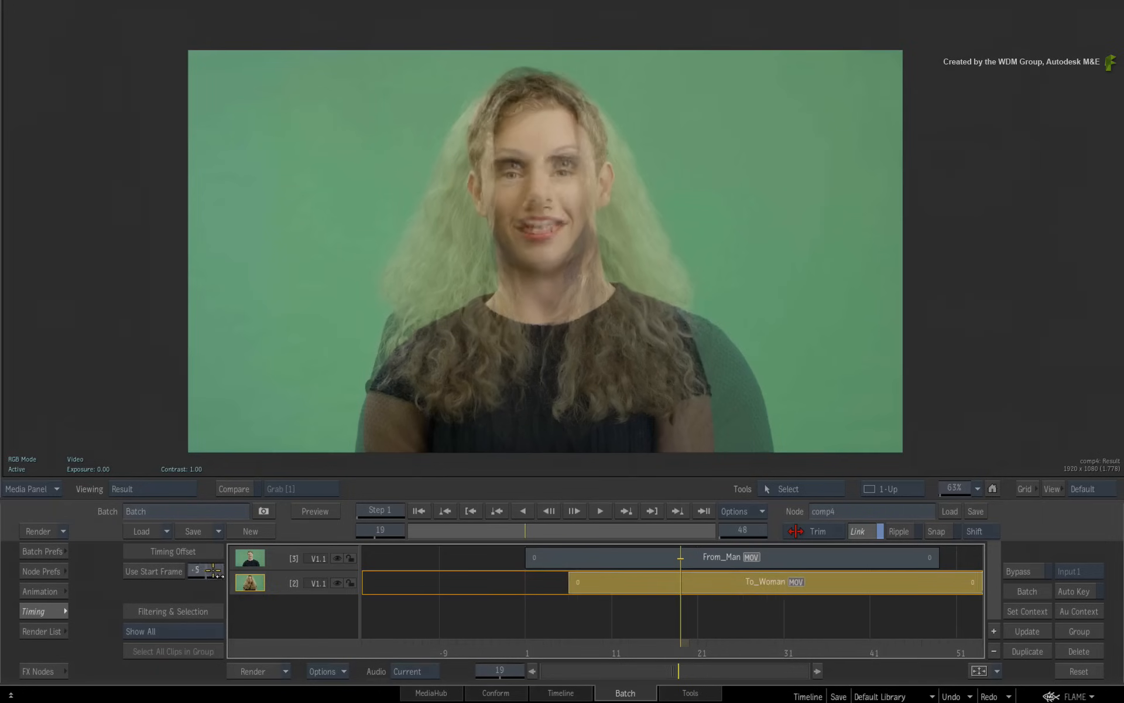
{"action": "left_click_drag", "start_coordinate": [214, 572], "coordinate": [207, 568]}
{"action": "left_click", "coordinate": [206, 568]}
{"action": "left_click", "coordinate": [239, 541]}
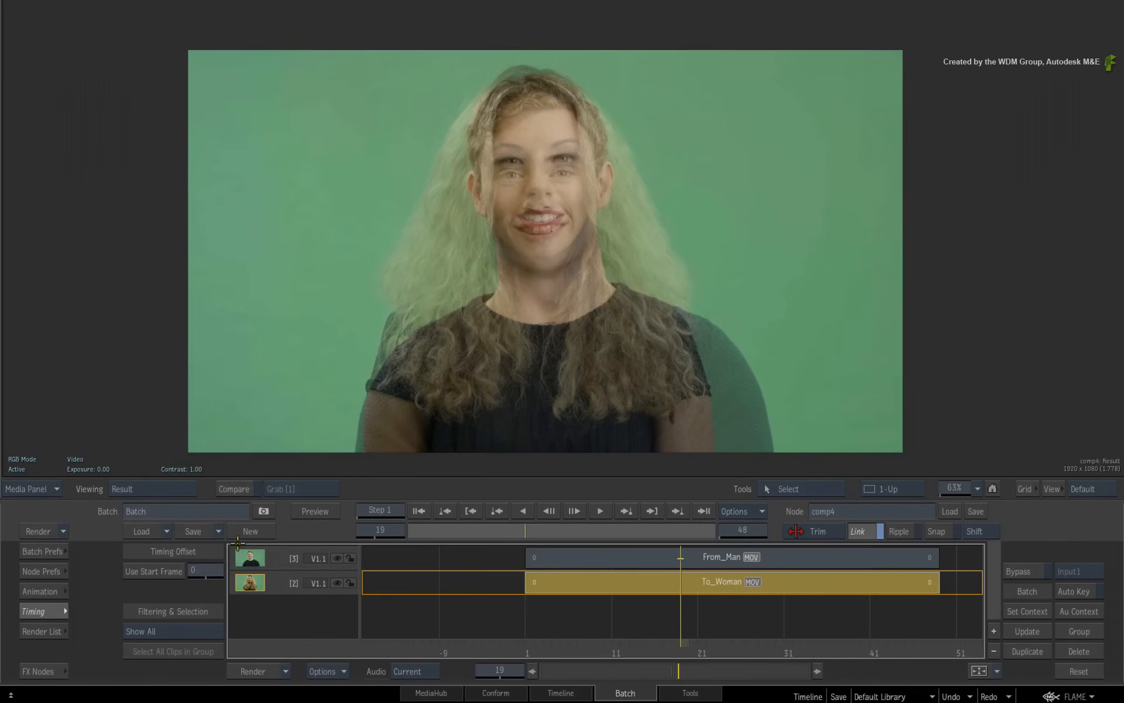
{"action": "left_click", "coordinate": [53, 611]}
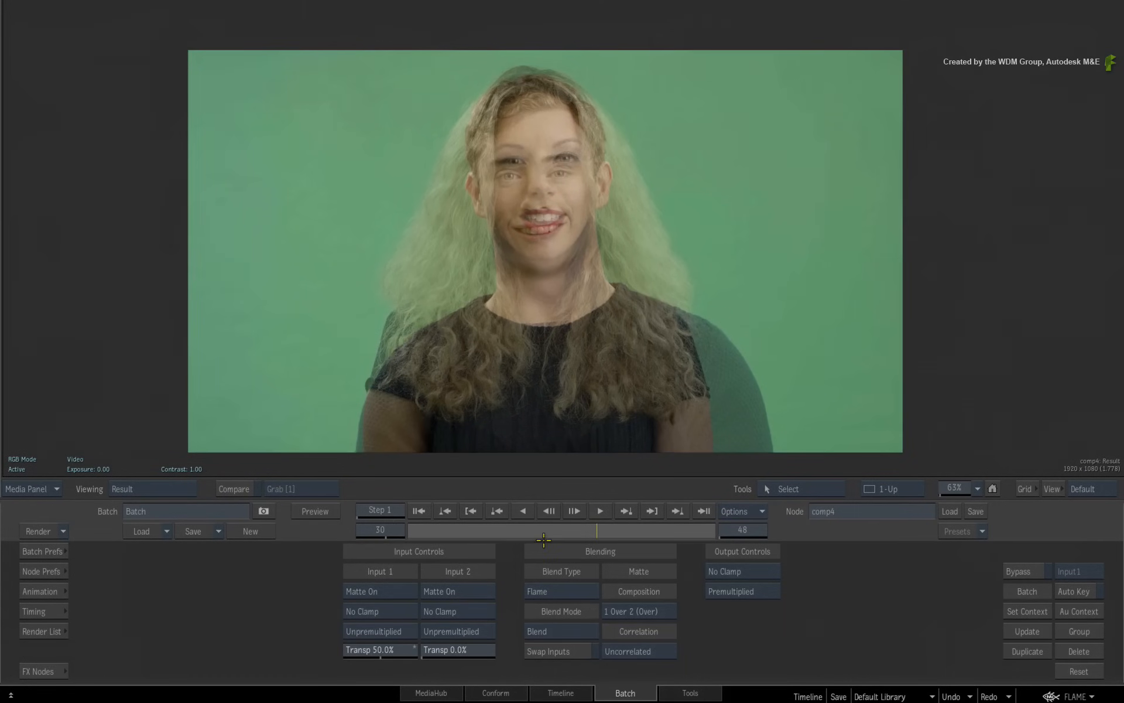
Insert a 2D Transform node between To_Woman and the Comp node, spacing out the clip and the new node.
{"action": "mouse_move", "coordinate": [1, 587]}
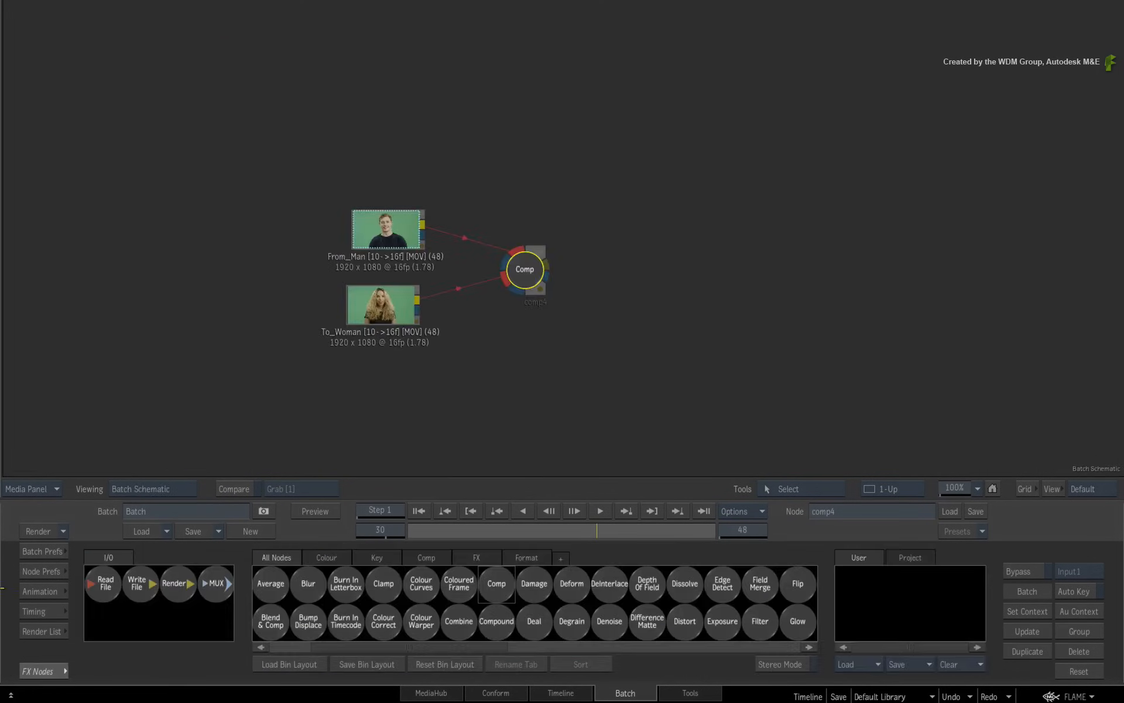
{"action": "scroll", "coordinate": [363, 615], "scroll_direction": "up", "scroll_amount": 3}
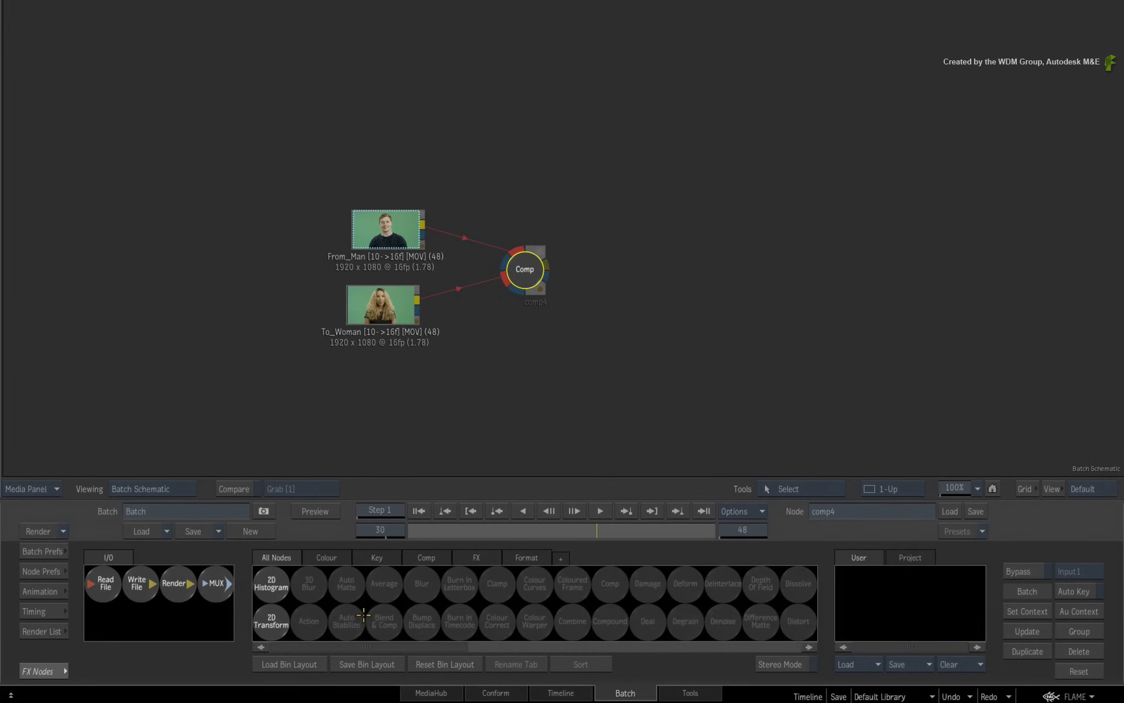
{"action": "left_click", "coordinate": [277, 609]}
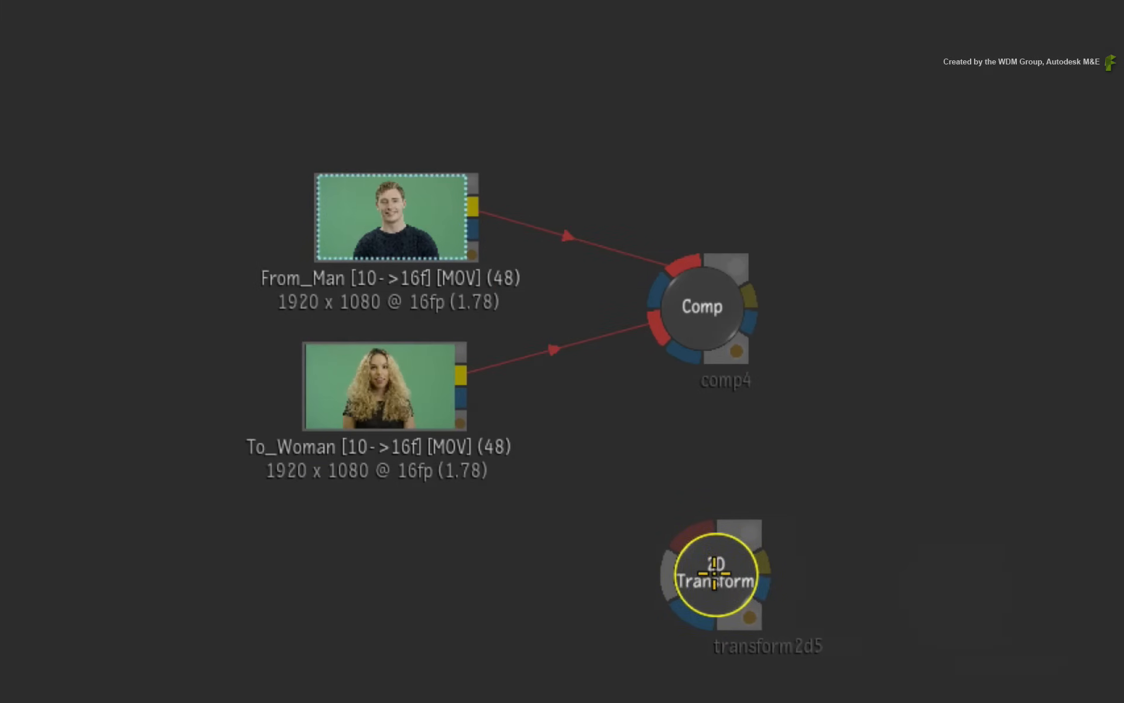
{"action": "left_click", "coordinate": [553, 341]}
{"action": "left_click_drag", "start_coordinate": [371, 394], "coordinate": [288, 399]}
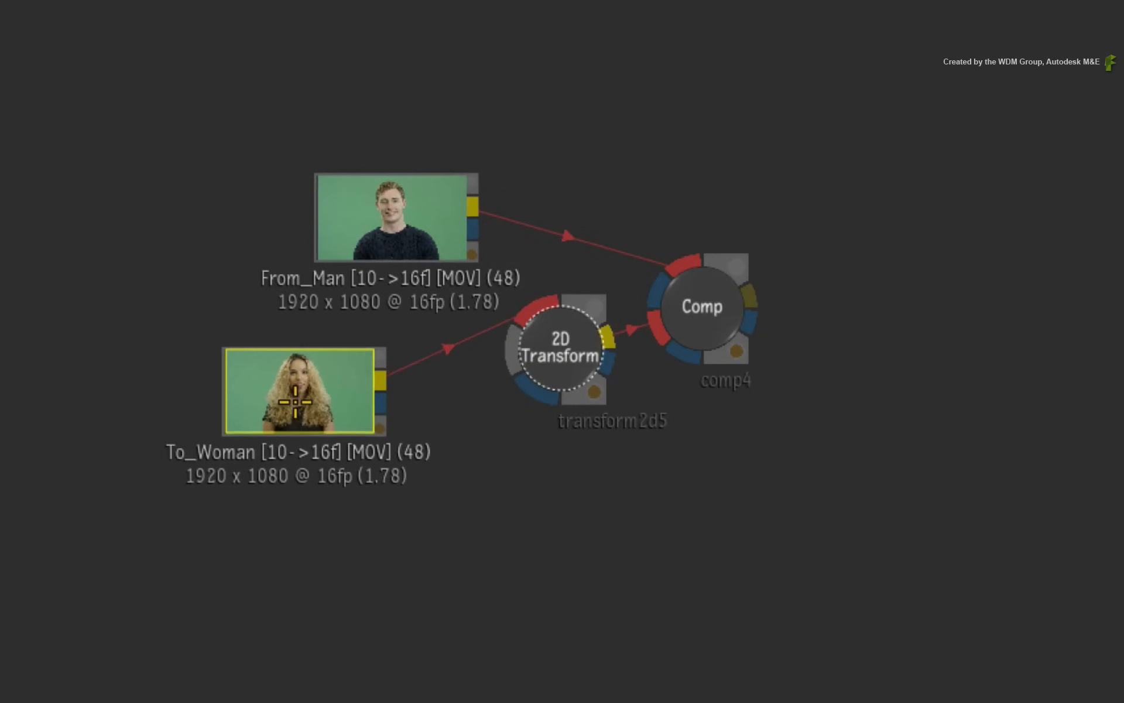
{"action": "left_click_drag", "start_coordinate": [547, 351], "coordinate": [521, 395]}
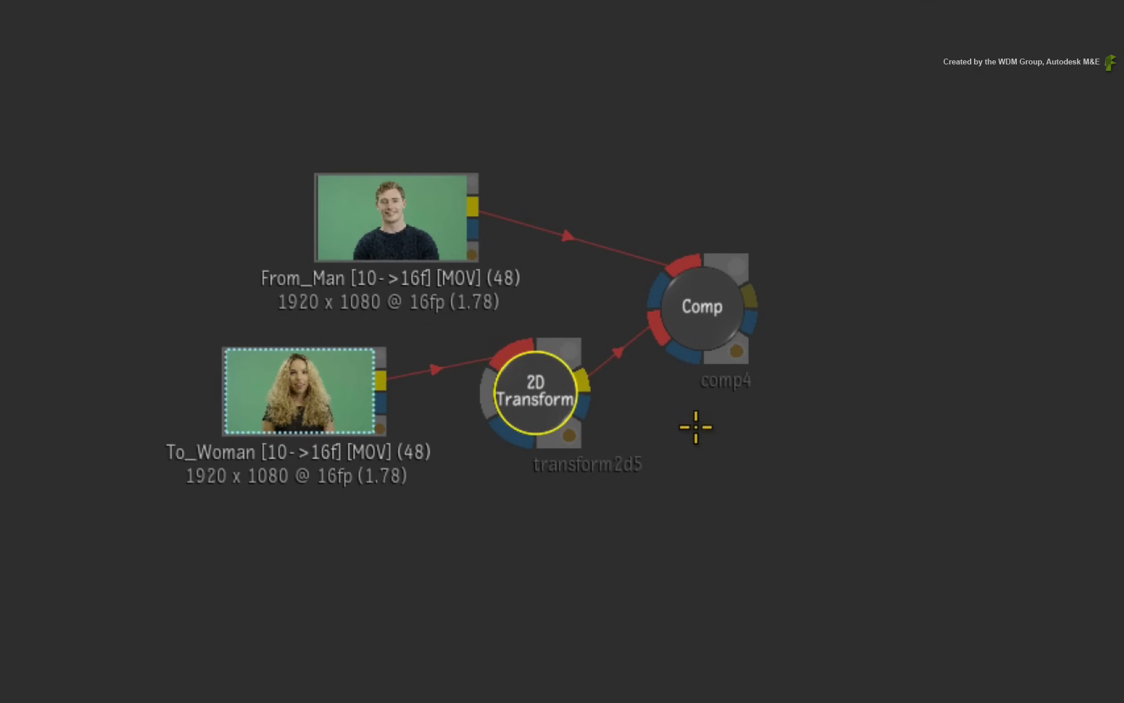
Set the Comp node as Context 1 and view that context while editing the 2D Transform node.
{"action": "left_click", "coordinate": [708, 306]}
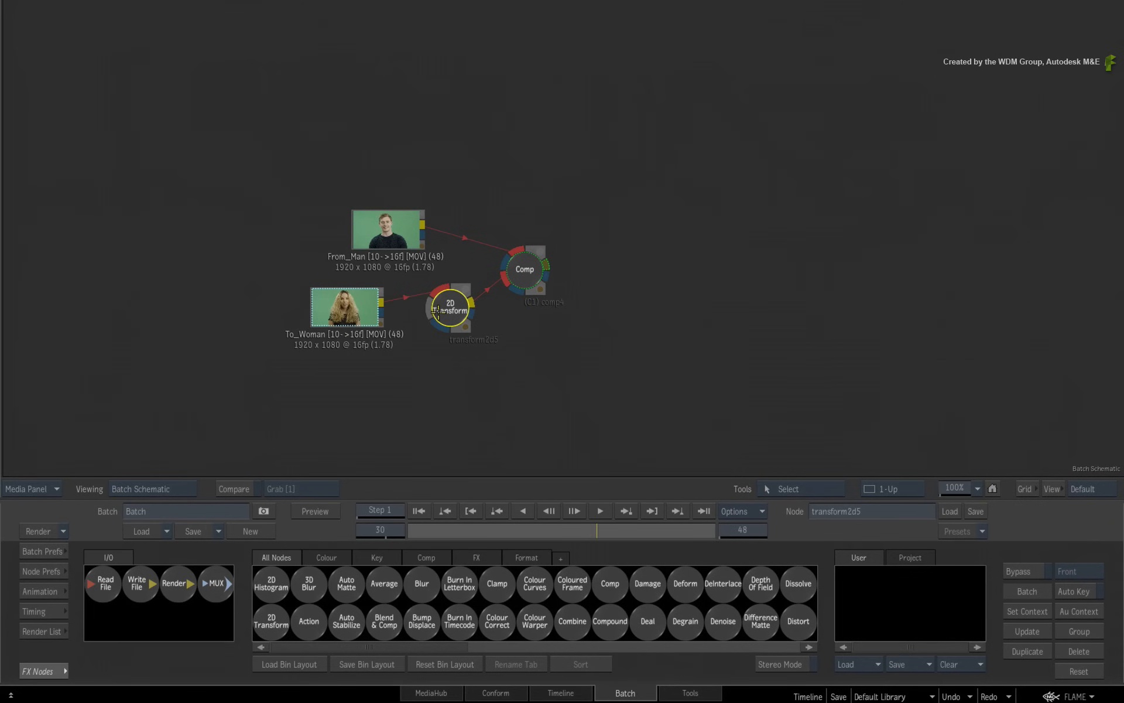
{"action": "left_click", "coordinate": [438, 310]}
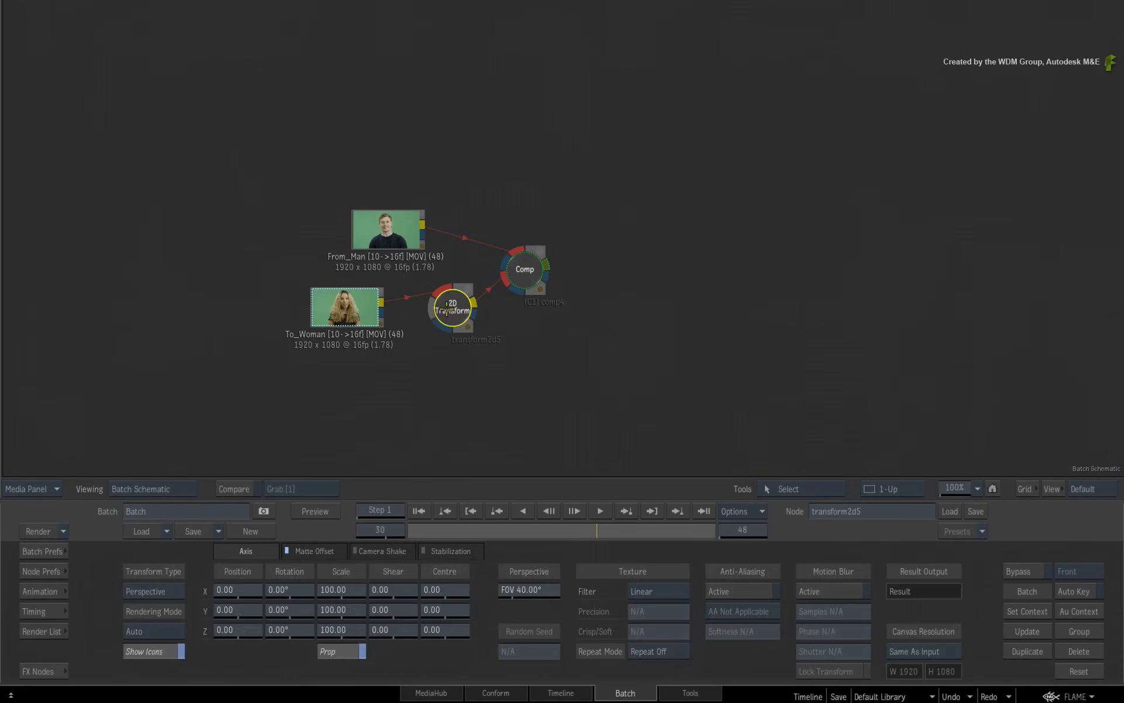
{"action": "left_click_drag", "start_coordinate": [447, 312], "coordinate": [450, 314]}
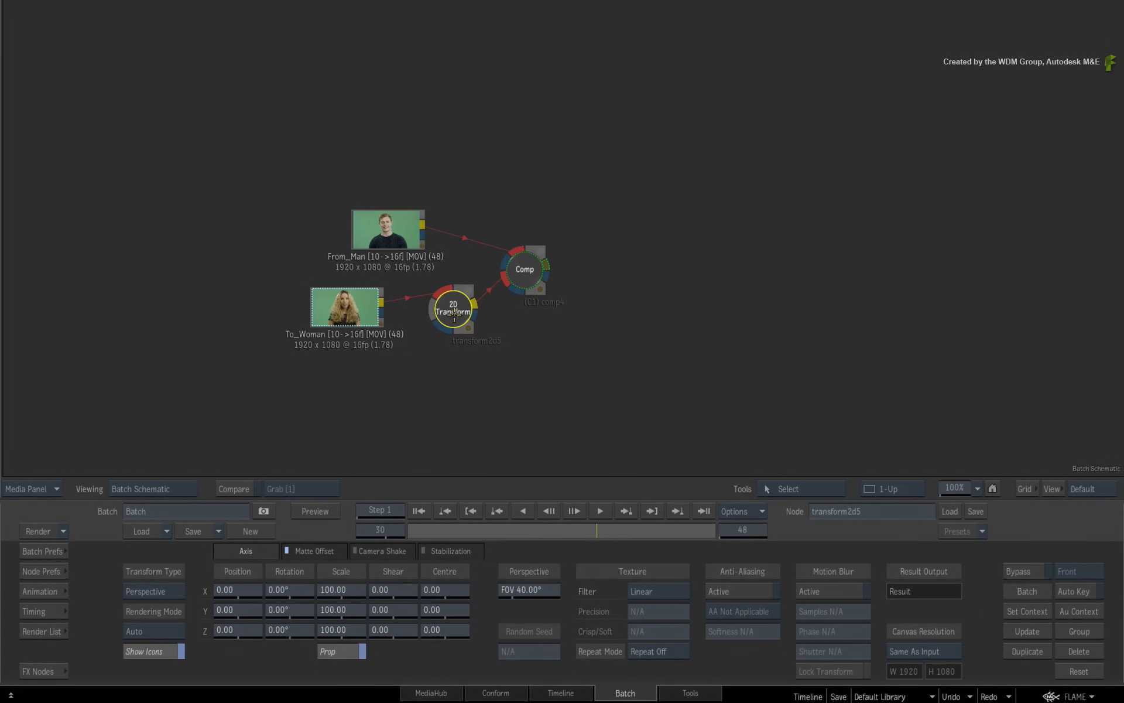
{"action": "key", "text": "1"}
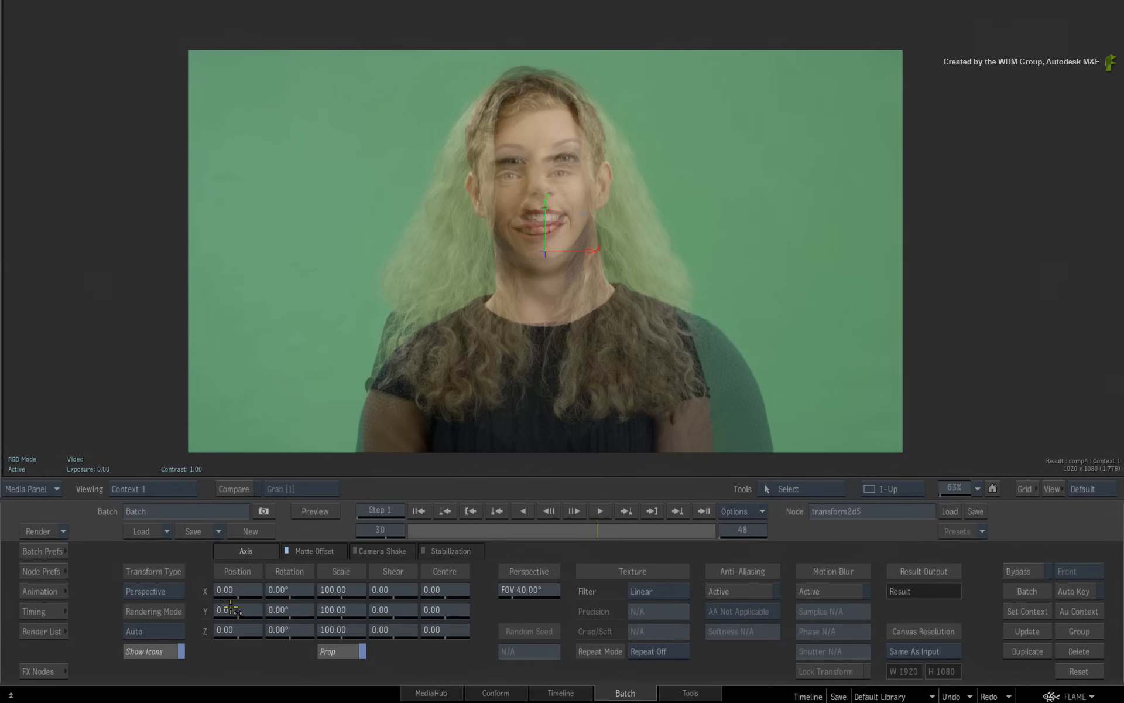
Set the 2D Transform's Y position to -35 to line up the faces, checking the alignment on other frames.
{"action": "left_click_drag", "start_coordinate": [232, 609], "coordinate": [224, 609]}
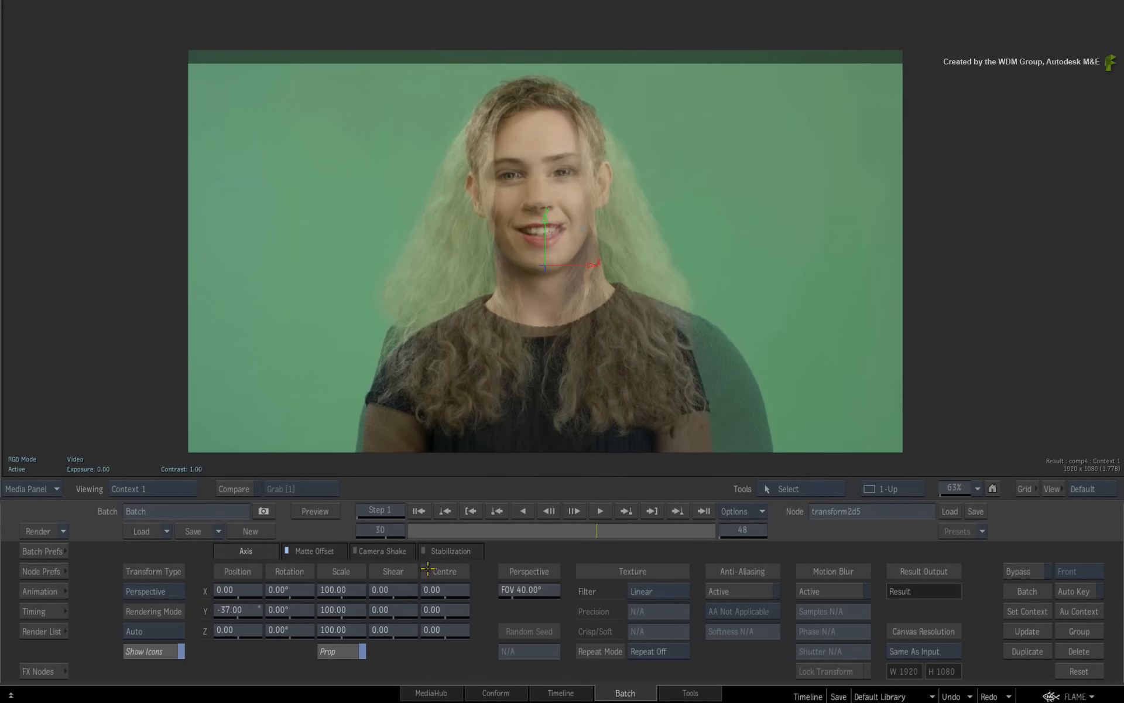
{"action": "left_click_drag", "start_coordinate": [590, 532], "coordinate": [520, 535]}
{"action": "left_click_drag", "start_coordinate": [247, 610], "coordinate": [252, 610]}
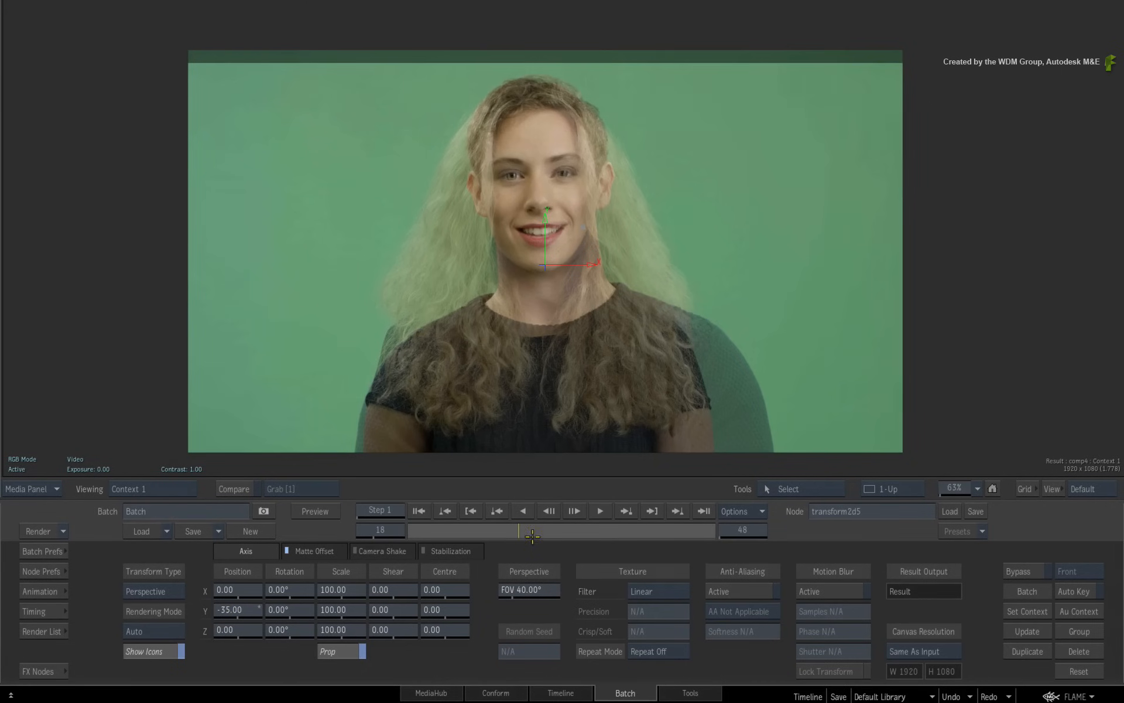
{"action": "left_click_drag", "start_coordinate": [532, 536], "coordinate": [480, 529]}
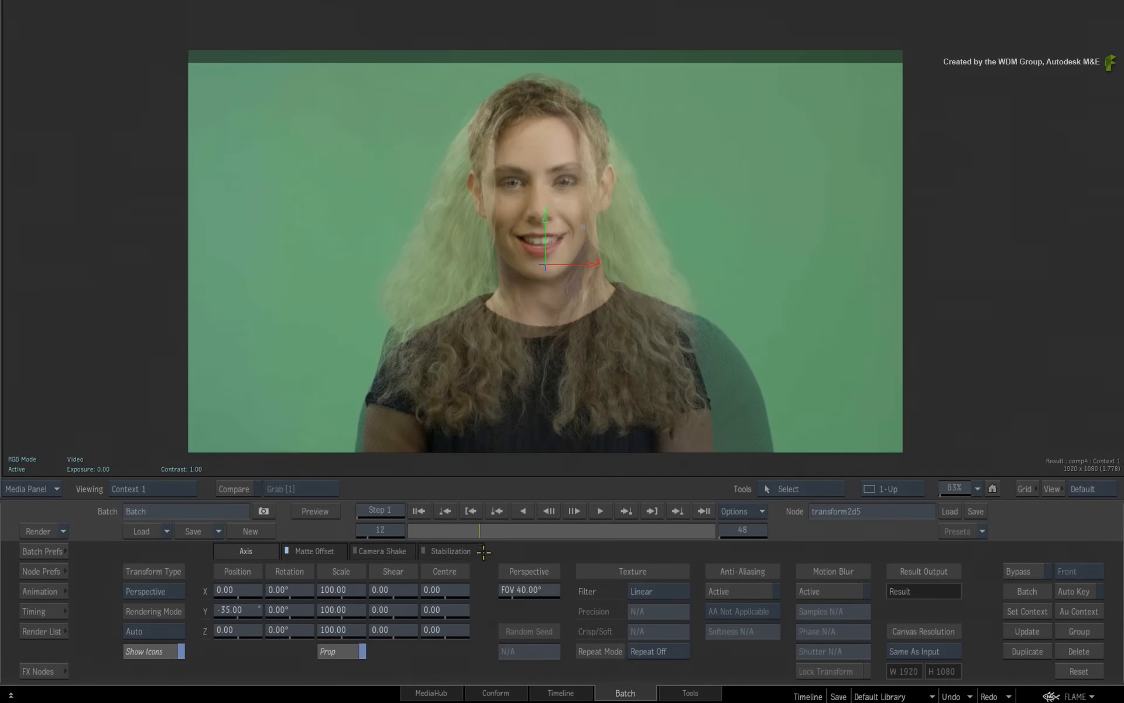
Remove the Comp node from the schematic and move the From_Man clip farther from the other nodes.
{"action": "mouse_move", "coordinate": [0, 577]}
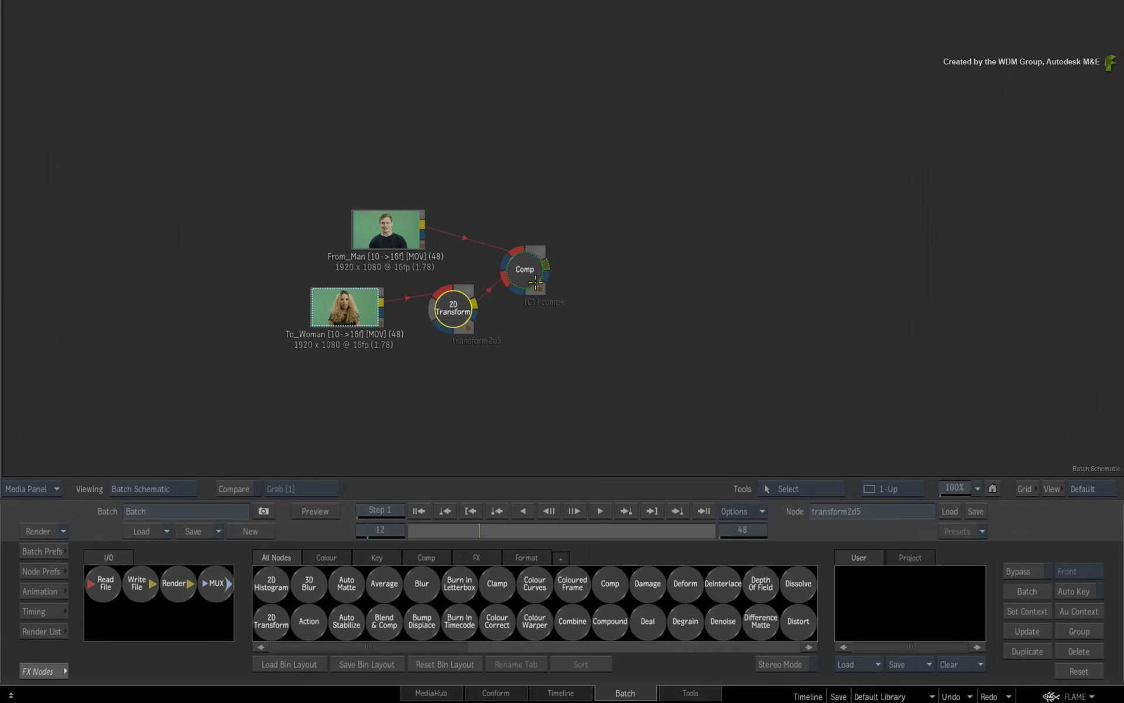
{"action": "left_click_drag", "start_coordinate": [528, 275], "coordinate": [576, 545]}
{"action": "left_click_drag", "start_coordinate": [392, 229], "coordinate": [353, 231]}
Add a Distort node, connecting From_Man to its first front input and the 2D Transform output to its second.
{"action": "key", "text": "d"}
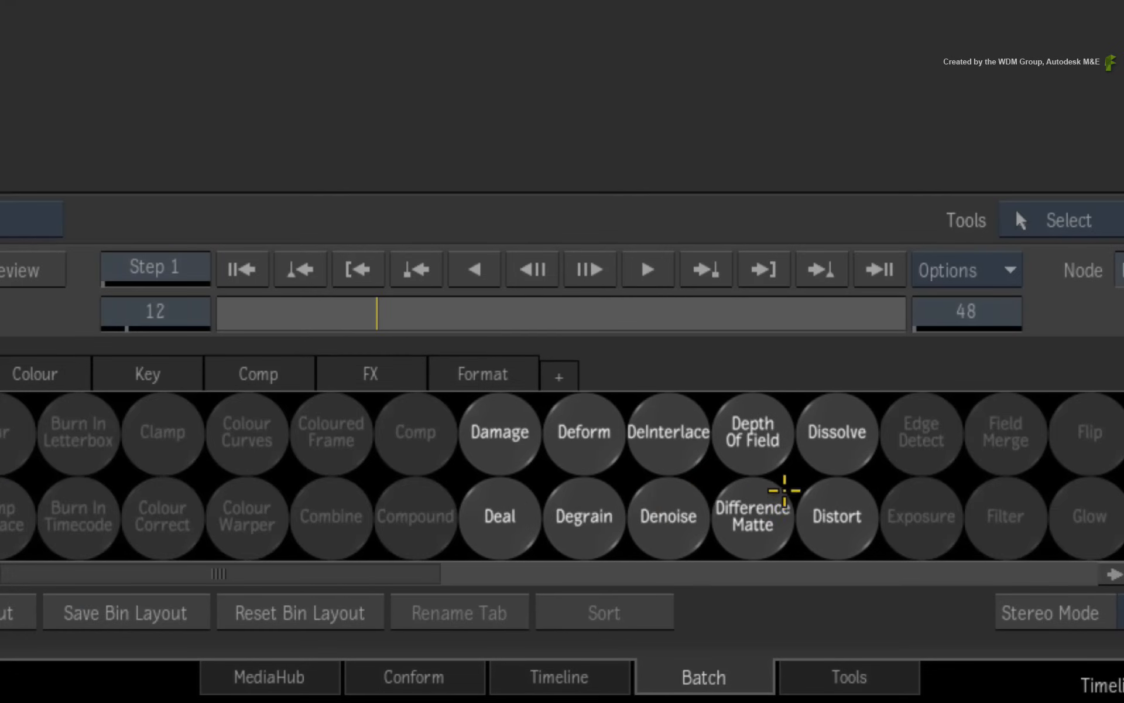
{"action": "left_click_drag", "start_coordinate": [829, 518], "coordinate": [755, 302]}
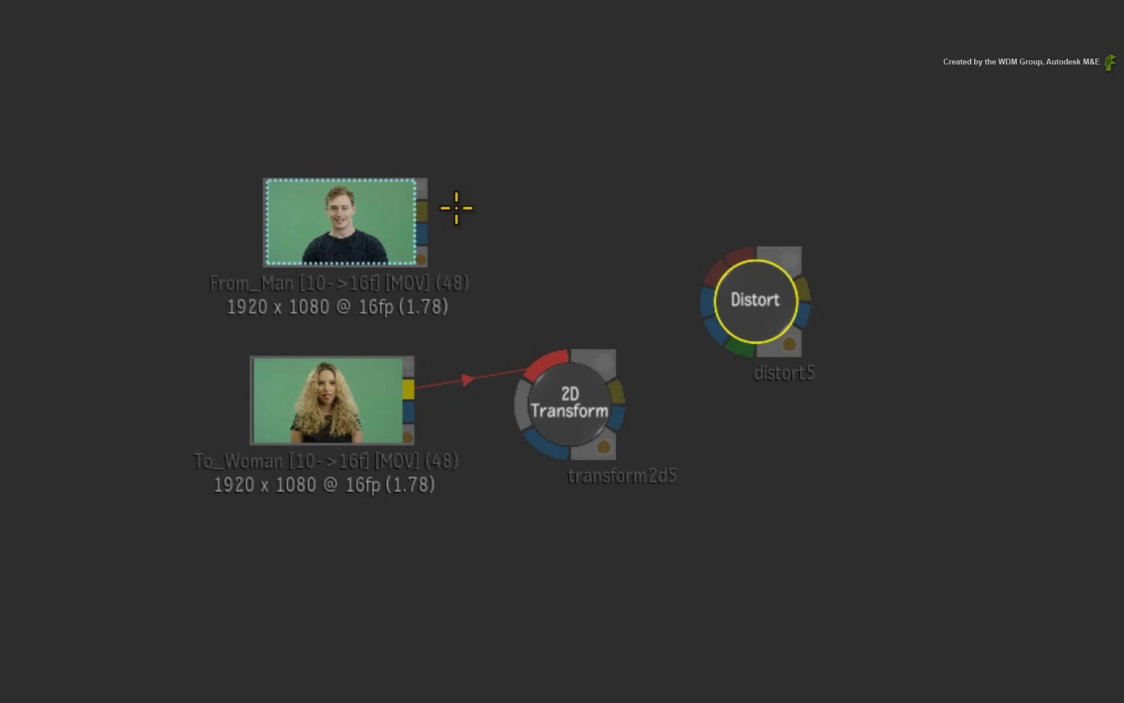
{"action": "left_click_drag", "start_coordinate": [425, 210], "coordinate": [736, 243]}
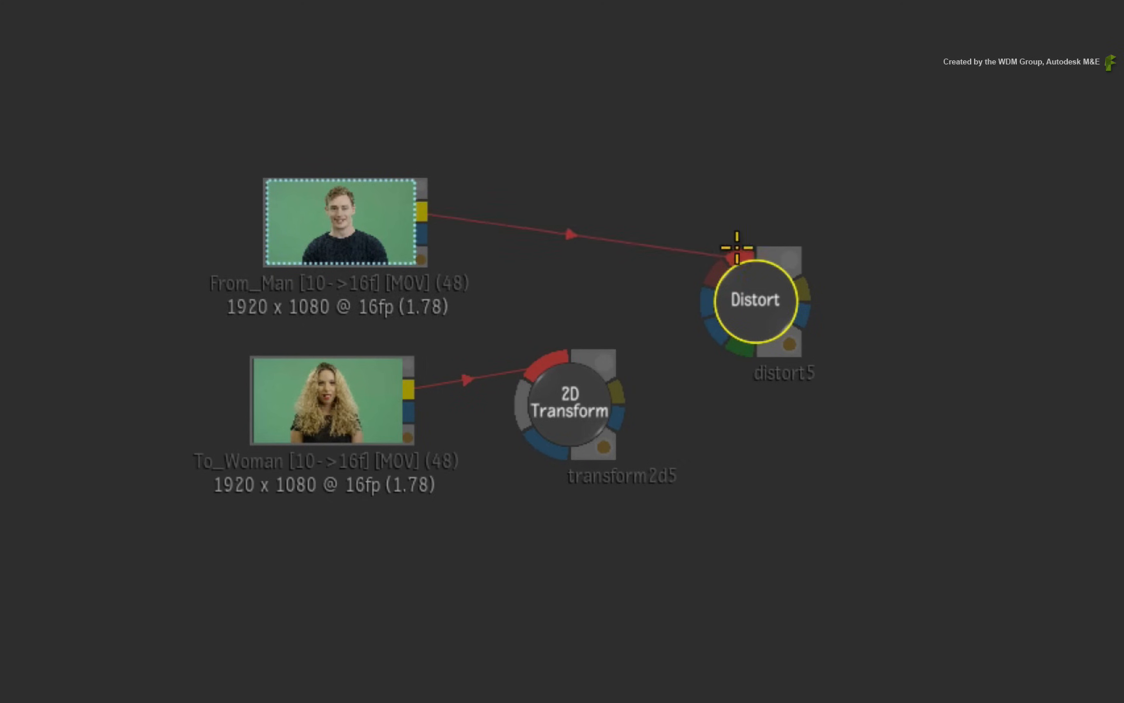
{"action": "left_click_drag", "start_coordinate": [615, 389], "coordinate": [803, 333]}
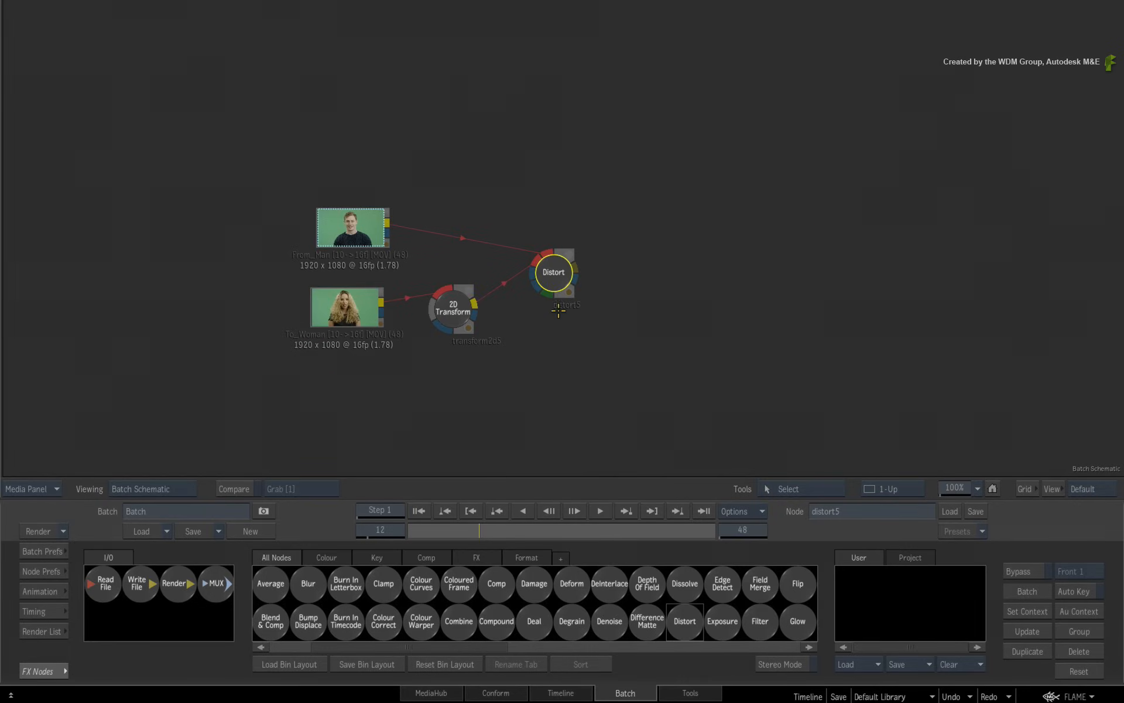
Open the Distort node's editor and make the image view beside its schematic active.
{"action": "double_click", "coordinate": [554, 280]}
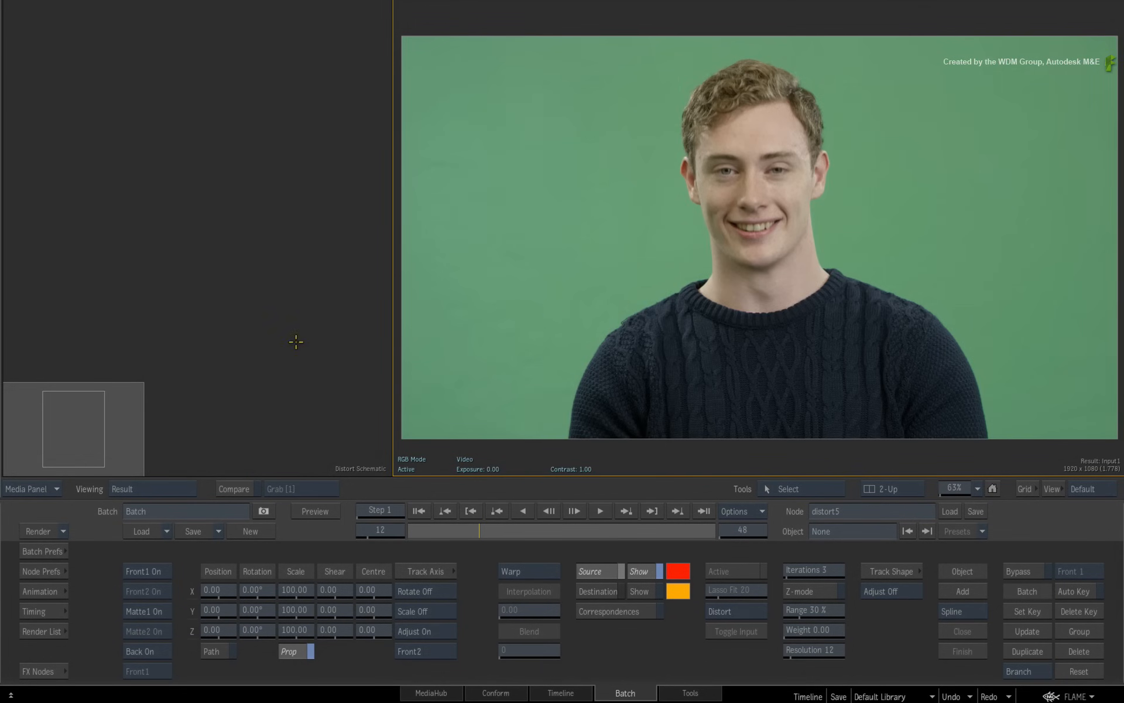
{"action": "left_click", "coordinate": [281, 340]}
{"action": "left_click", "coordinate": [534, 292]}
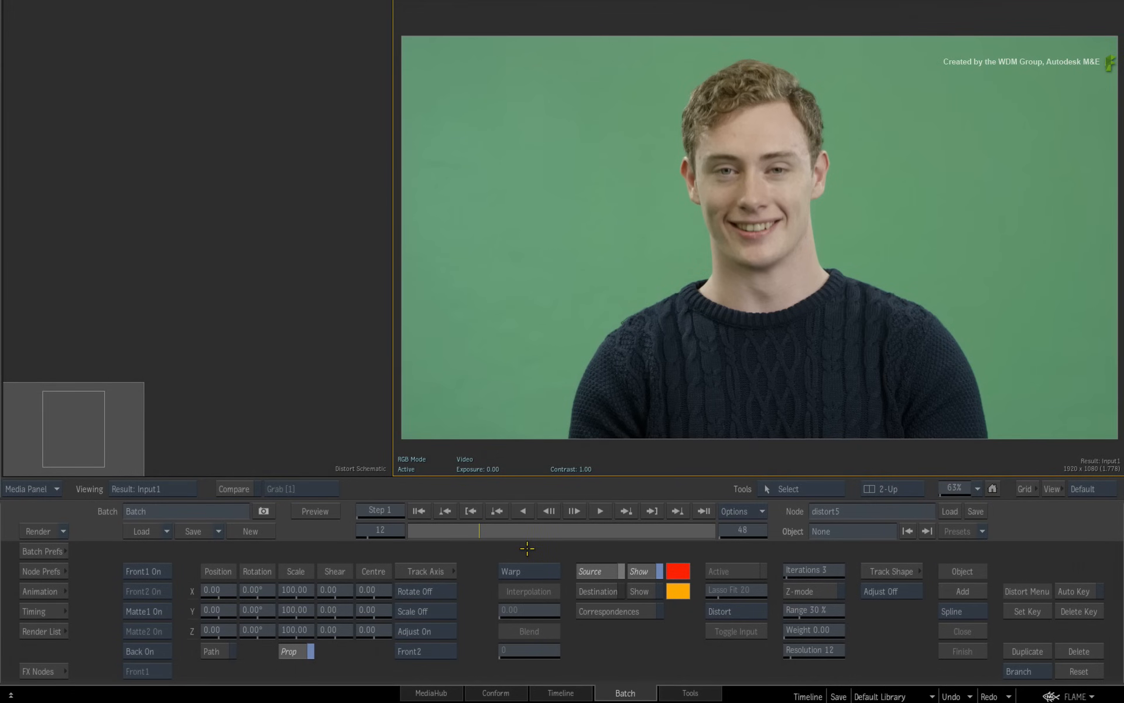
Add a spline and draw it as a closed shape loosely around the man's head and neck.
{"action": "left_click", "coordinate": [963, 591]}
{"action": "left_click", "coordinate": [676, 242]}
{"action": "left_click", "coordinate": [643, 101]}
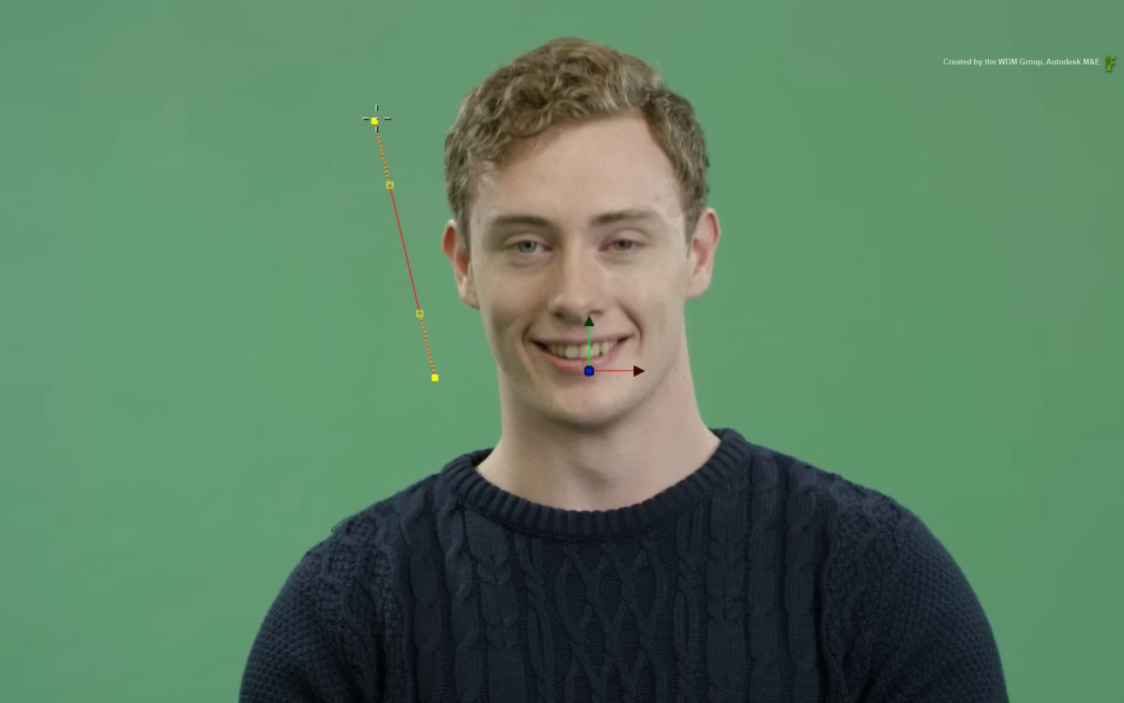
{"action": "left_click", "coordinate": [514, 31]}
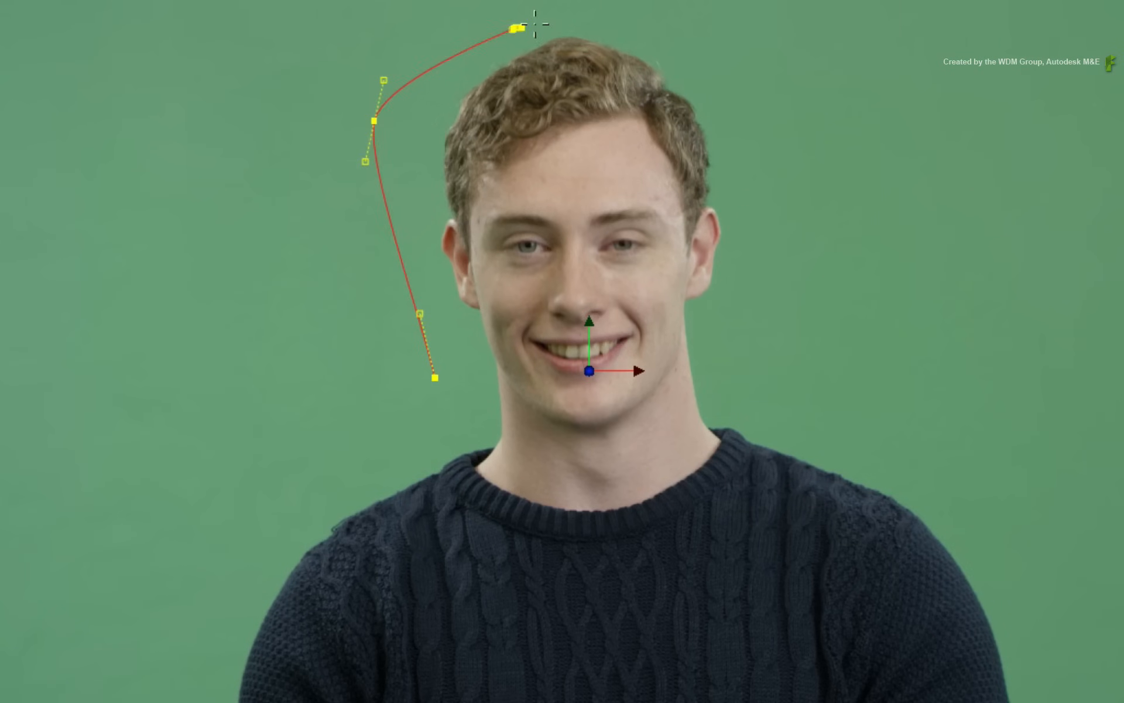
{"action": "left_click", "coordinate": [774, 55]}
{"action": "left_click", "coordinate": [810, 199]}
{"action": "left_click", "coordinate": [793, 393]}
{"action": "left_click", "coordinate": [691, 449]}
{"action": "left_click", "coordinate": [511, 441]}
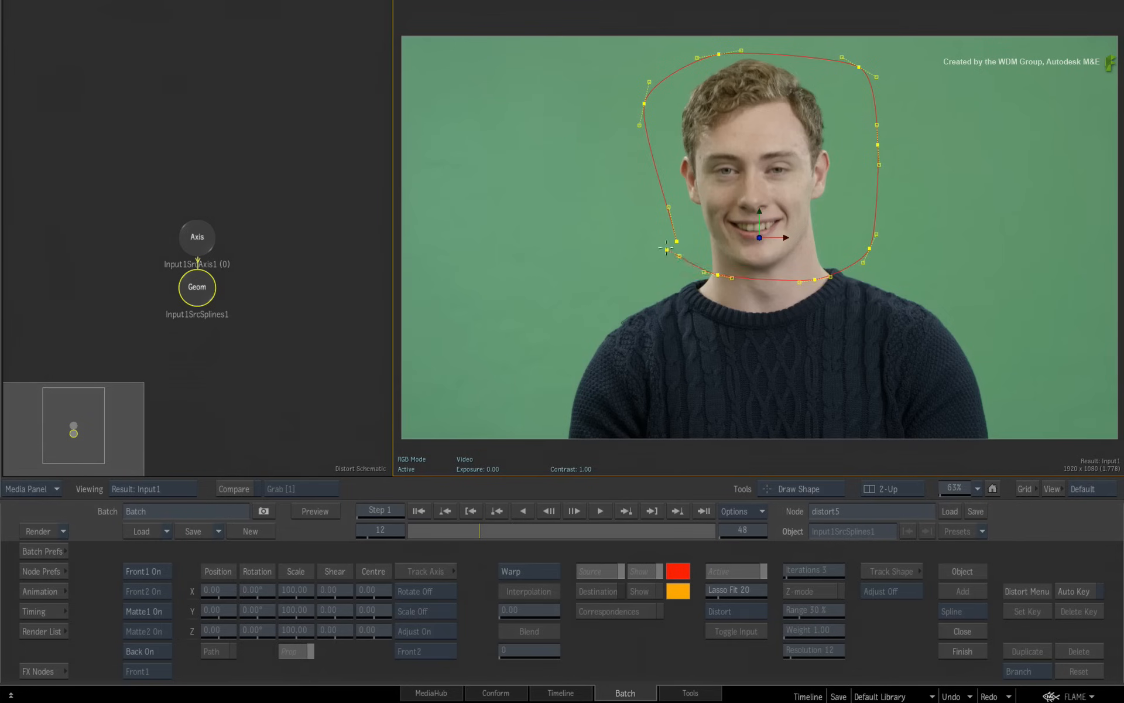
{"action": "left_click", "coordinate": [667, 249]}
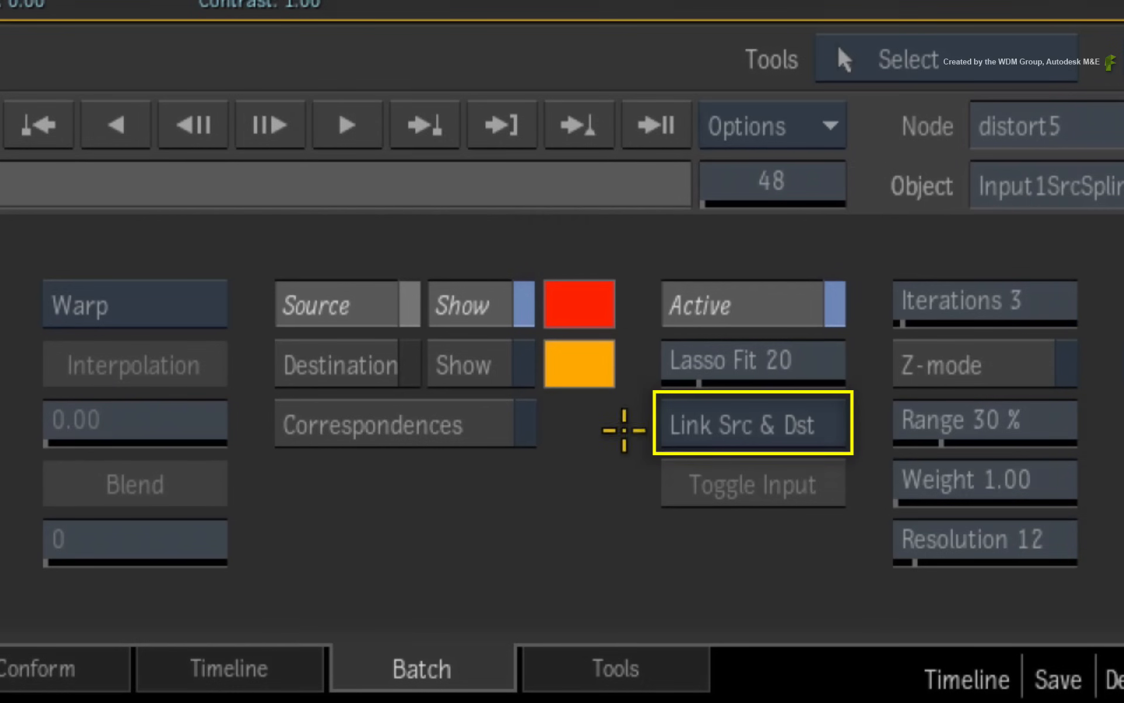
Make the destination splines active and visible, then unlink the head shape's destination from its source.
{"action": "left_click", "coordinate": [371, 381]}
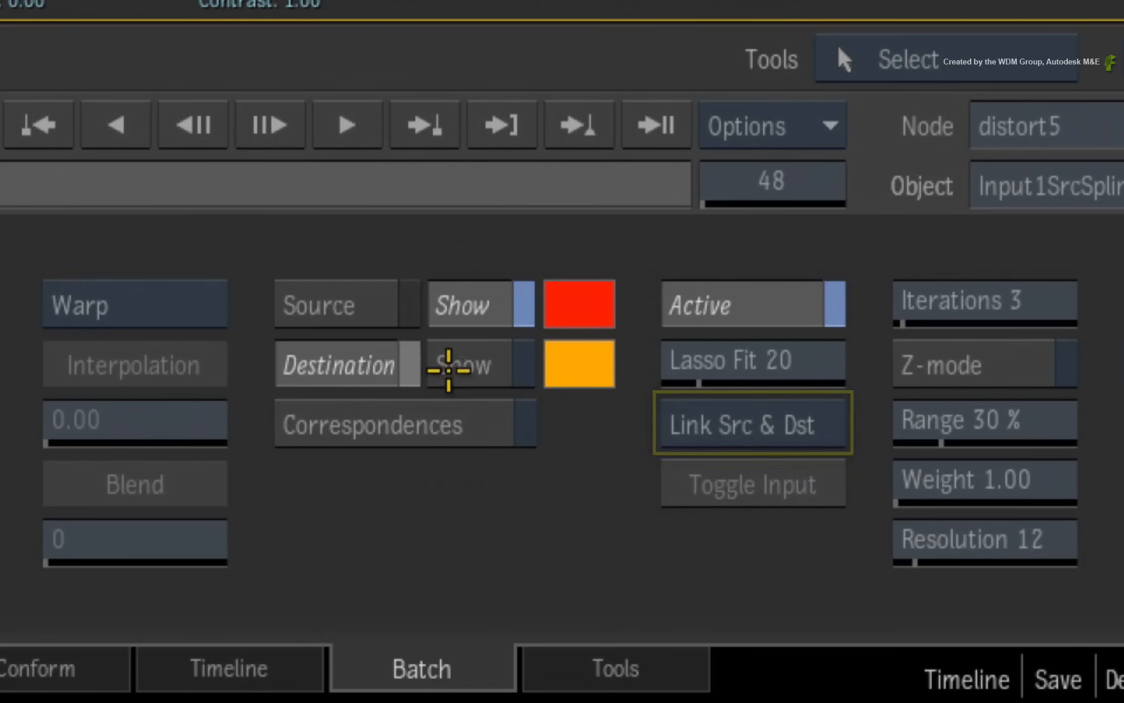
{"action": "left_click", "coordinate": [451, 368]}
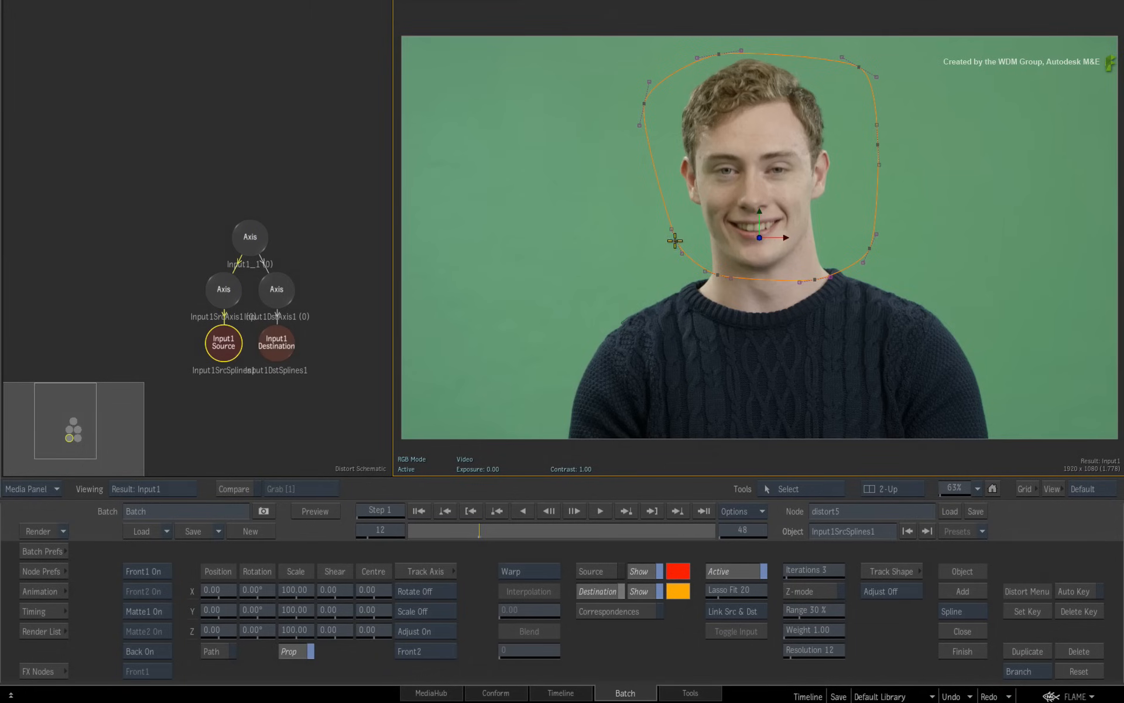
{"action": "left_click_drag", "start_coordinate": [674, 241], "coordinate": [636, 255]}
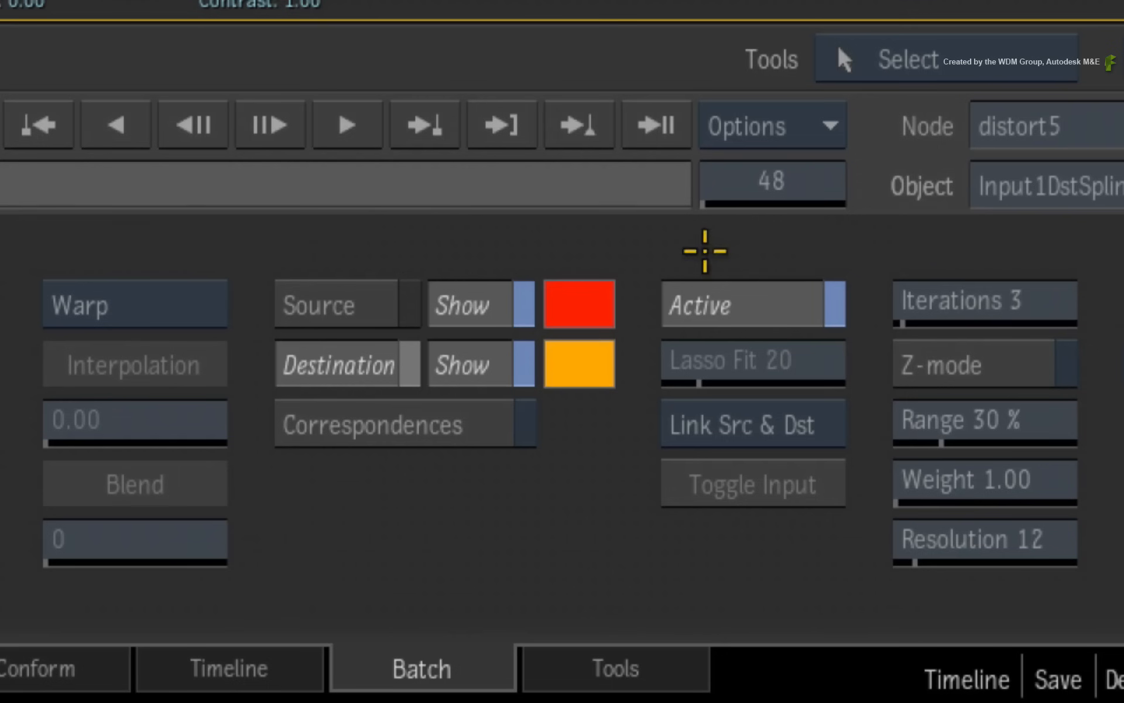
{"action": "left_click", "coordinate": [745, 422]}
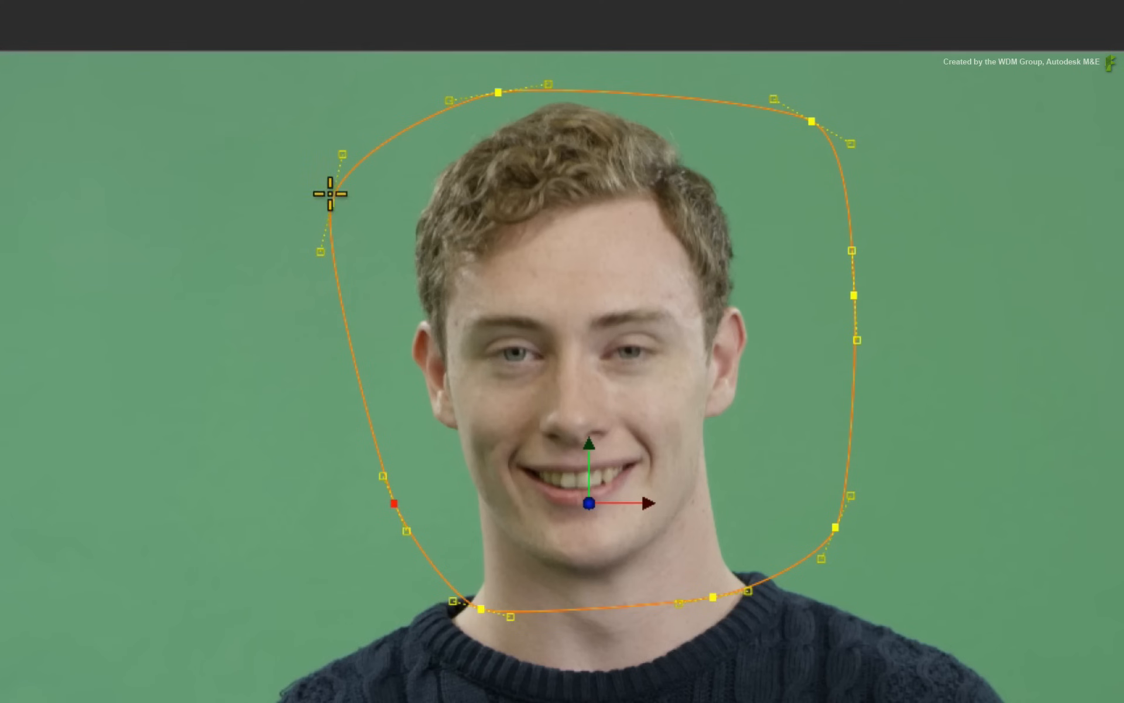
Pull the destination spline's upper, side and lower points outward from the source spline to widen and stretch the man's head.
{"action": "left_click_drag", "start_coordinate": [323, 194], "coordinate": [132, 140]}
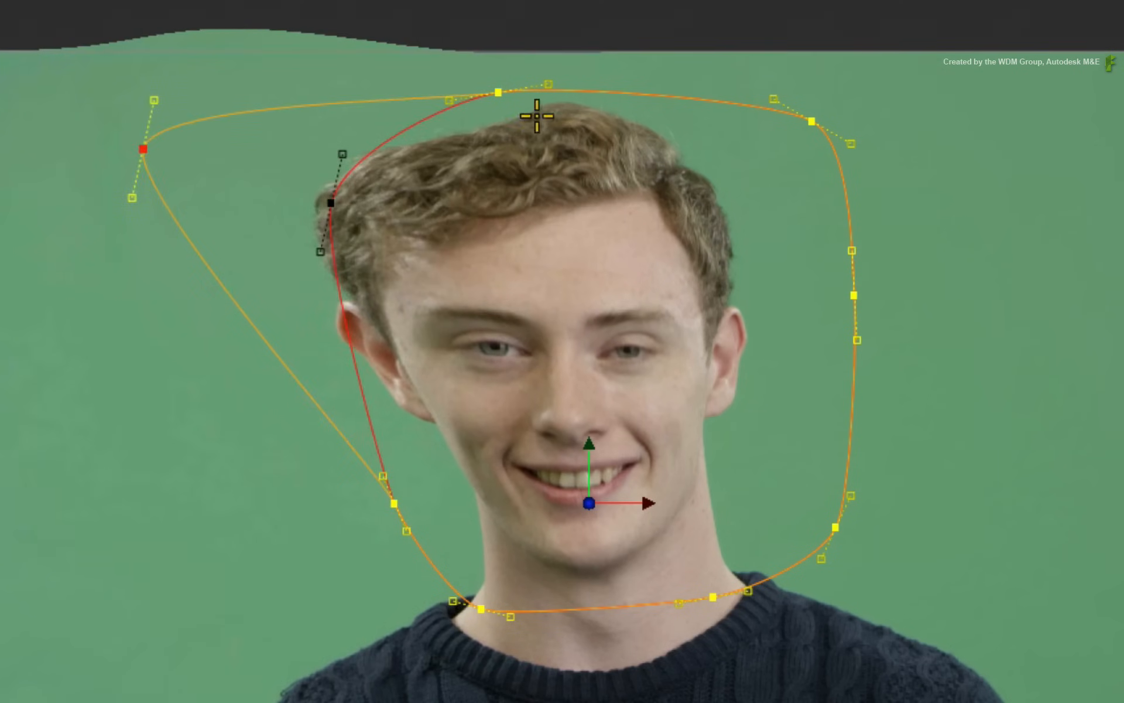
{"action": "left_click_drag", "start_coordinate": [499, 88], "coordinate": [510, 13]}
{"action": "left_click_drag", "start_coordinate": [823, 120], "coordinate": [974, 48]}
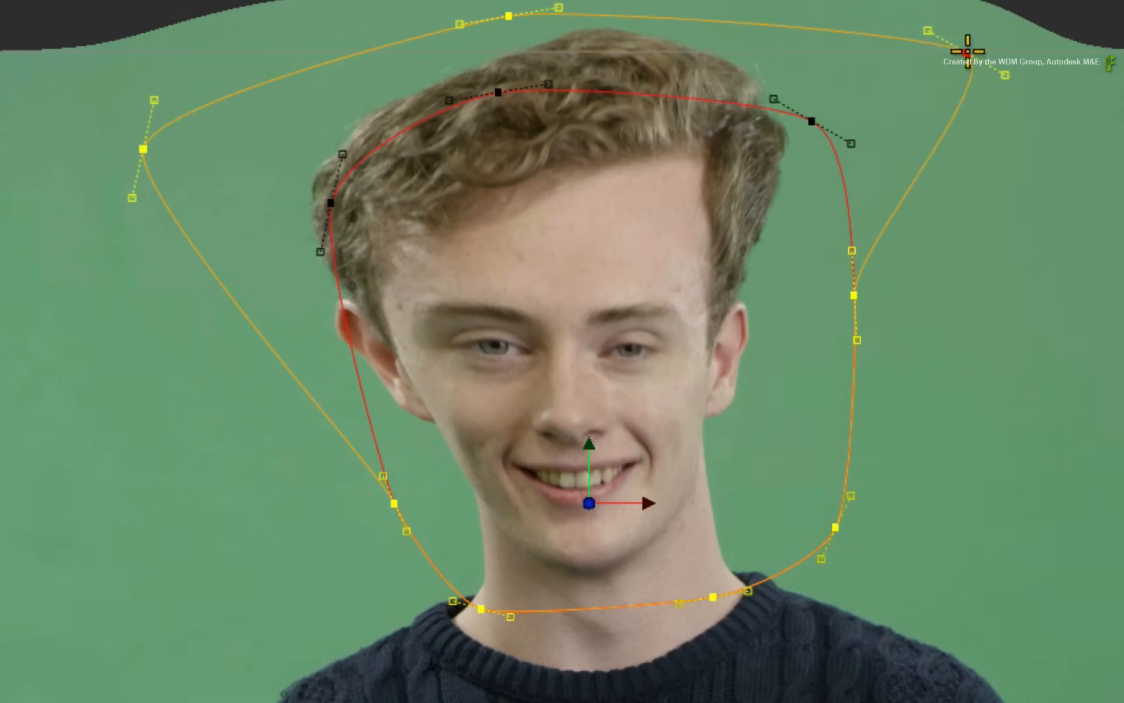
{"action": "left_click_drag", "start_coordinate": [854, 295], "coordinate": [986, 313]}
{"action": "left_click_drag", "start_coordinate": [835, 527], "coordinate": [886, 509]}
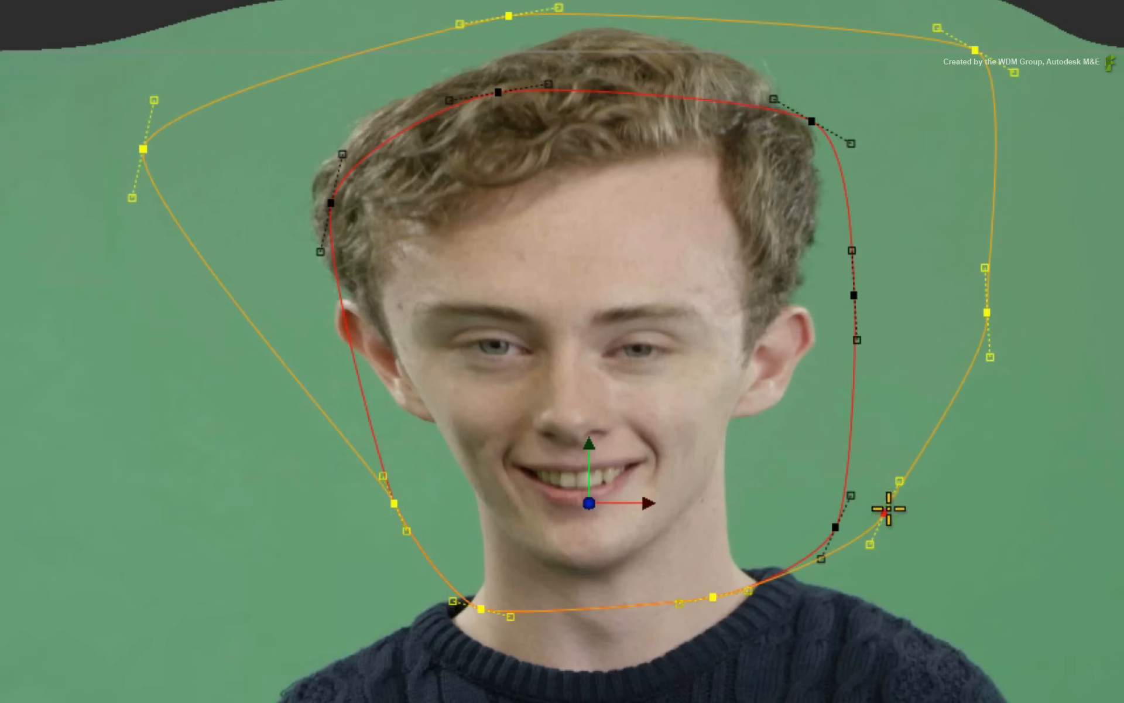
{"action": "left_click_drag", "start_coordinate": [393, 503], "coordinate": [346, 529]}
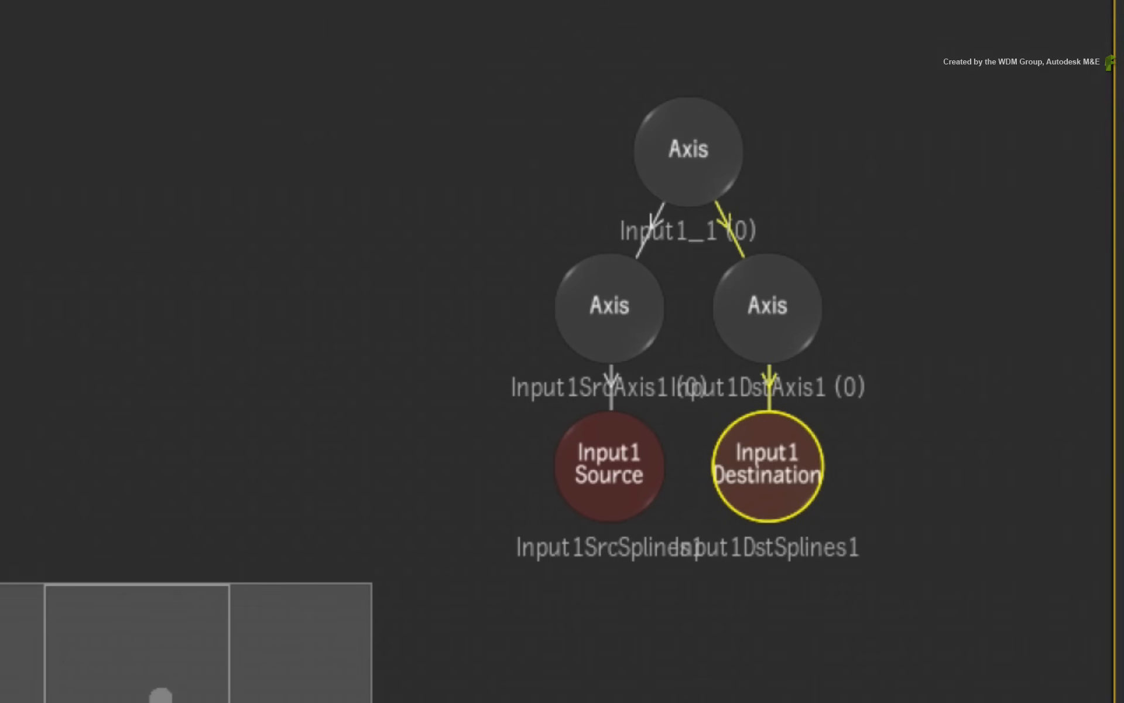
Delete the head shape's axis hierarchy from the Distort schematic and change the distortion mode to Morph.
{"action": "left_click_drag", "start_coordinate": [699, 157], "coordinate": [761, 702]}
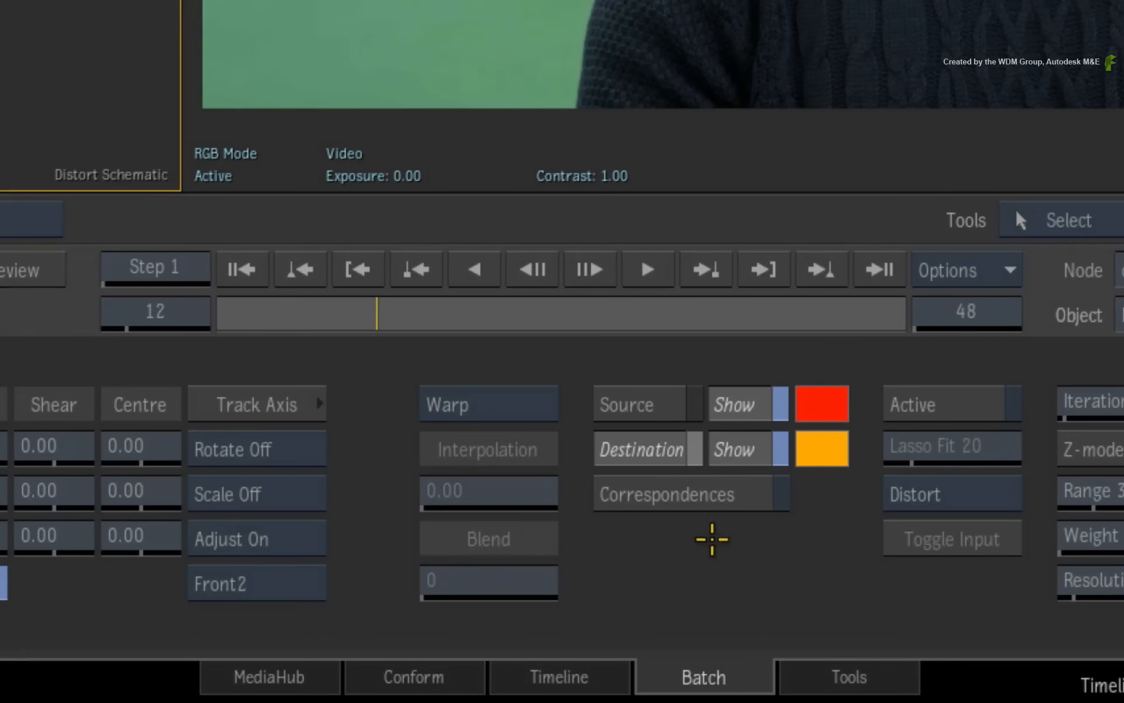
{"action": "left_click", "coordinate": [550, 572]}
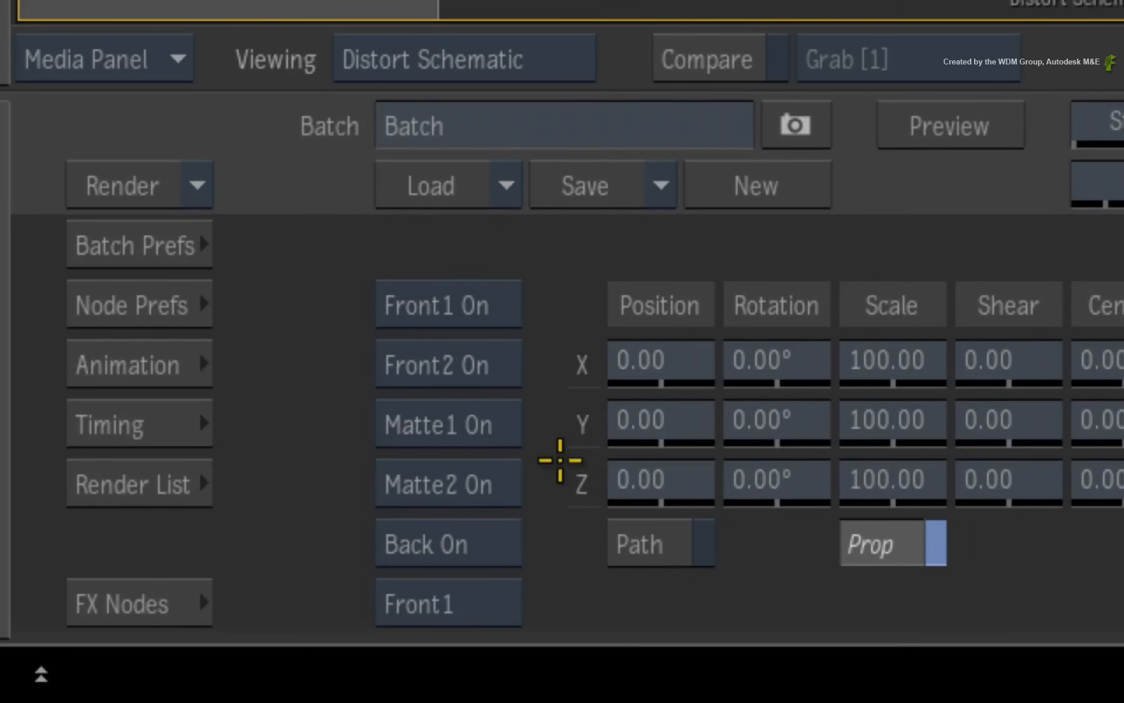
Switch the Distort input selection back and forth between Front1 and Front2.
{"action": "left_click", "coordinate": [484, 603]}
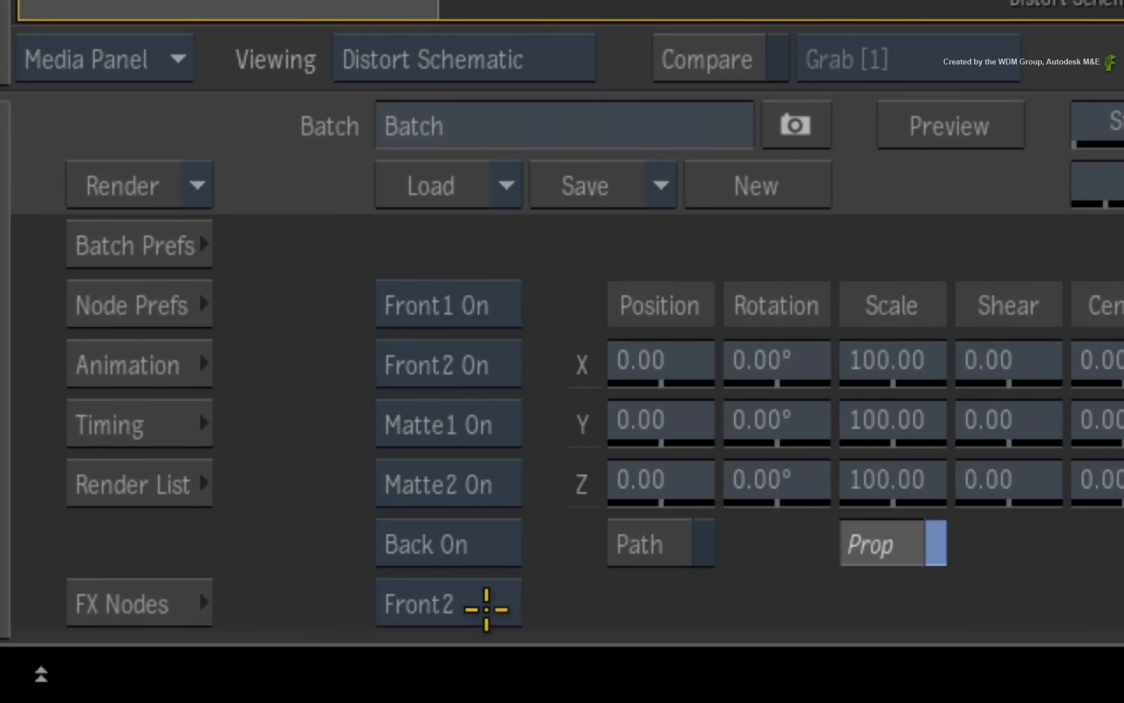
{"action": "left_click", "coordinate": [503, 605]}
{"action": "left_click", "coordinate": [502, 605]}
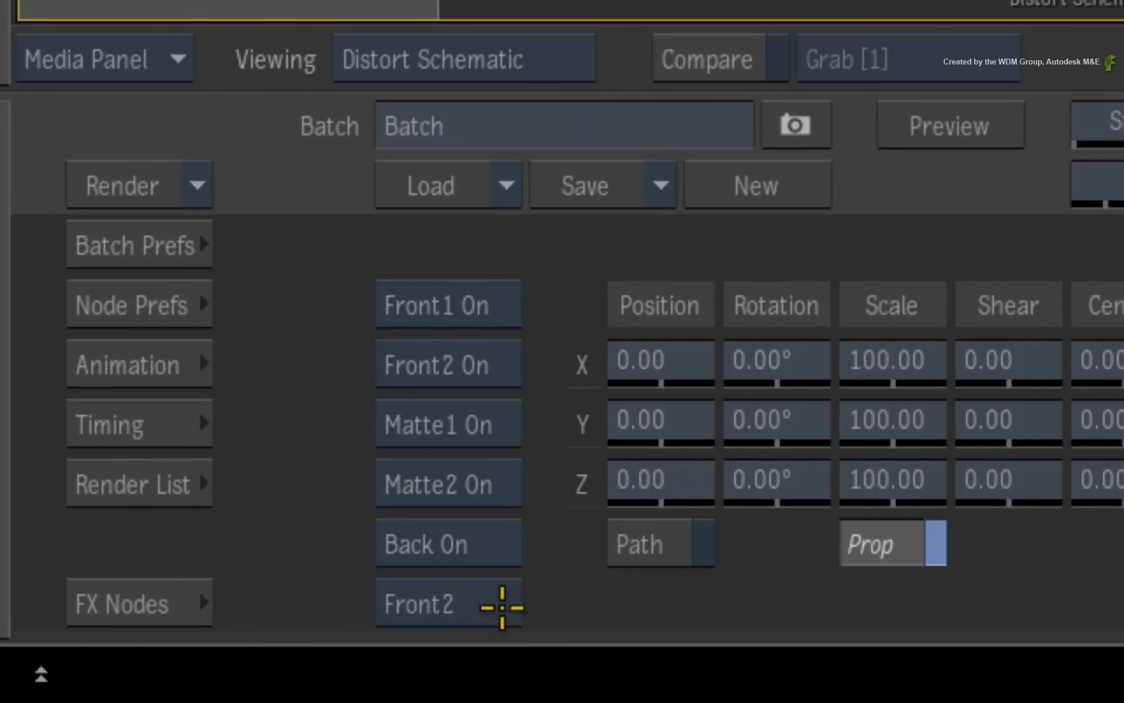
{"action": "left_click", "coordinate": [504, 603]}
{"action": "left_click", "coordinate": [507, 609]}
{"action": "left_click", "coordinate": [507, 608]}
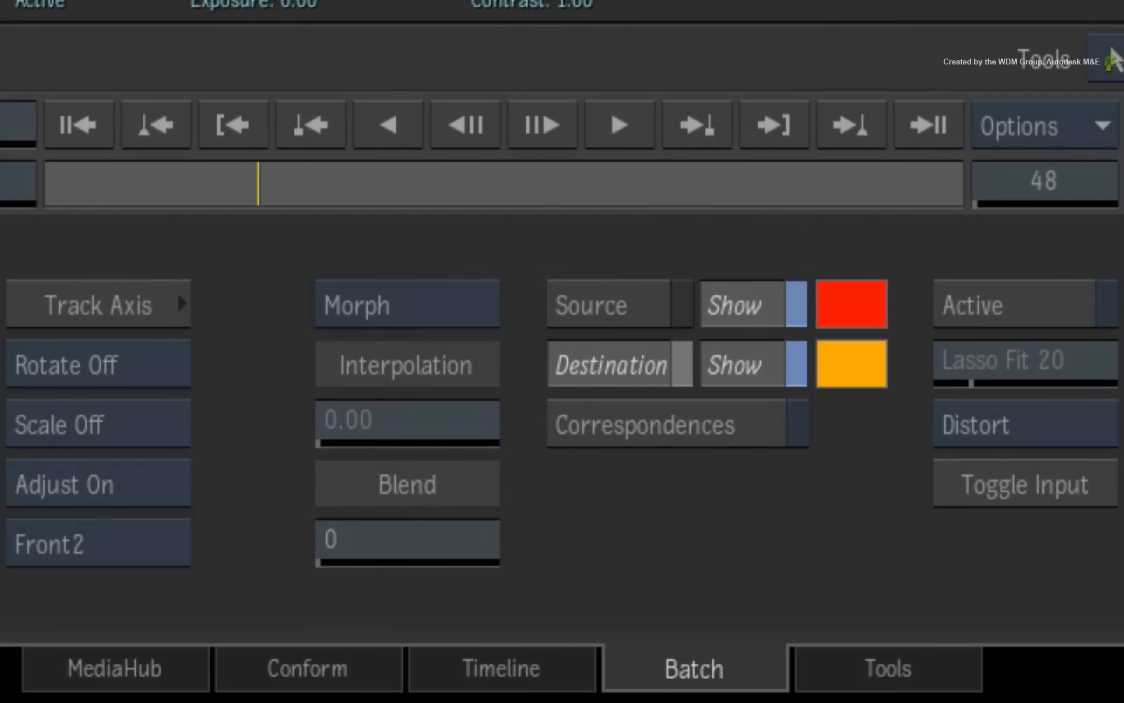
Make the source splines active, hide the destination splines, and show the Distort node's input in the image view.
{"action": "left_click", "coordinate": [628, 301]}
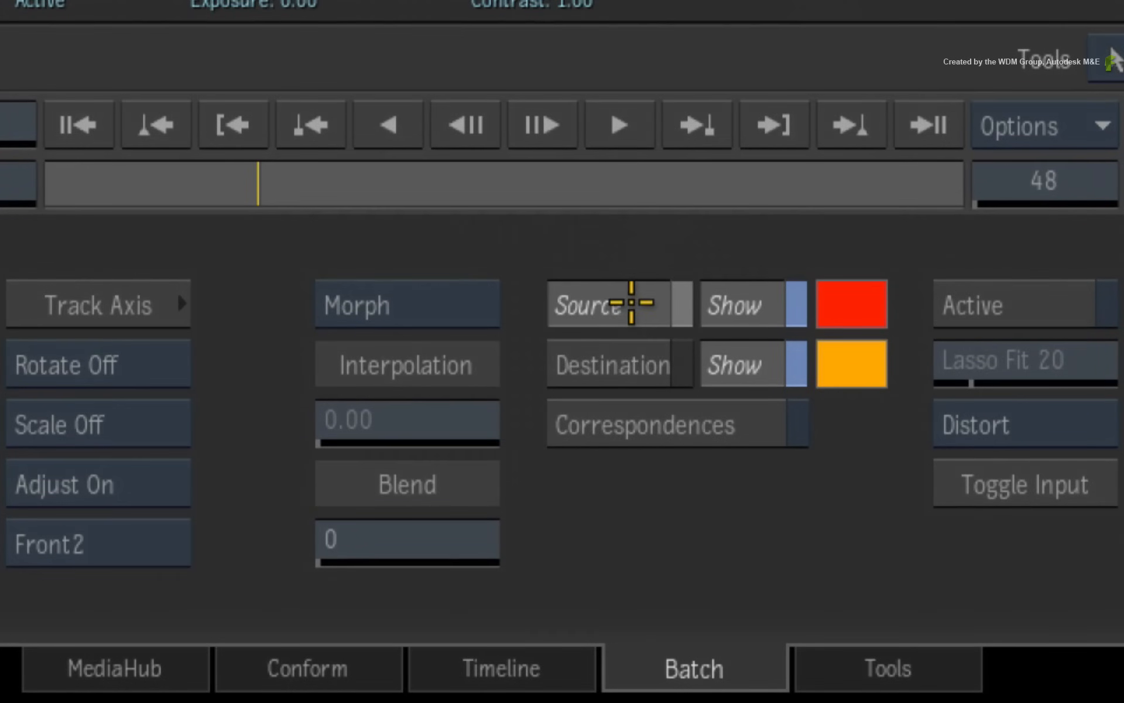
{"action": "left_click", "coordinate": [763, 363]}
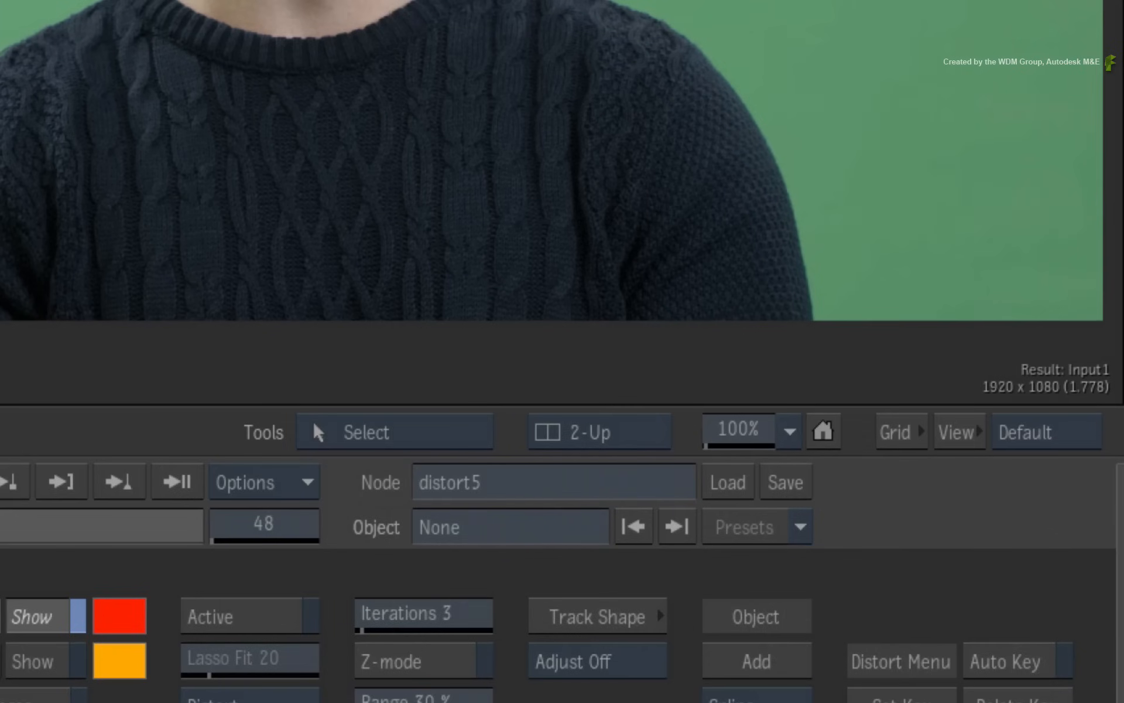
{"action": "key", "text": "F1"}
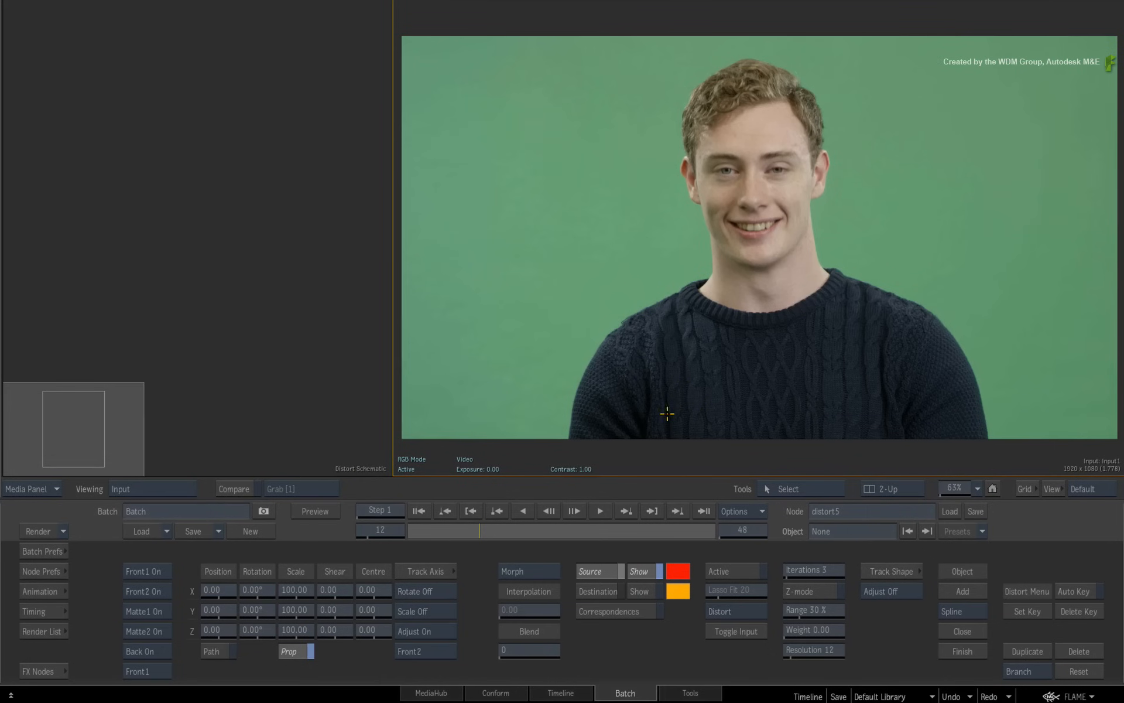
Compare the man and woman clips in the image view by alternating between the Front2 and Front1 inputs.
{"action": "left_click", "coordinate": [163, 670]}
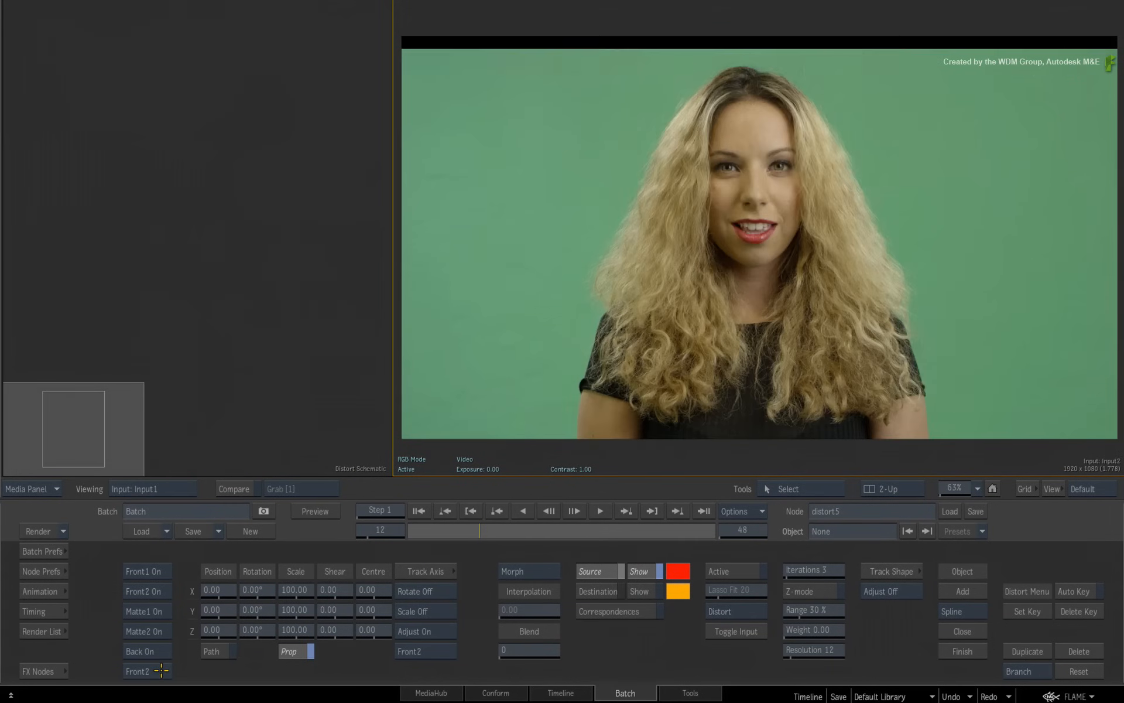
{"action": "left_click", "coordinate": [163, 670]}
{"action": "left_click", "coordinate": [164, 669]}
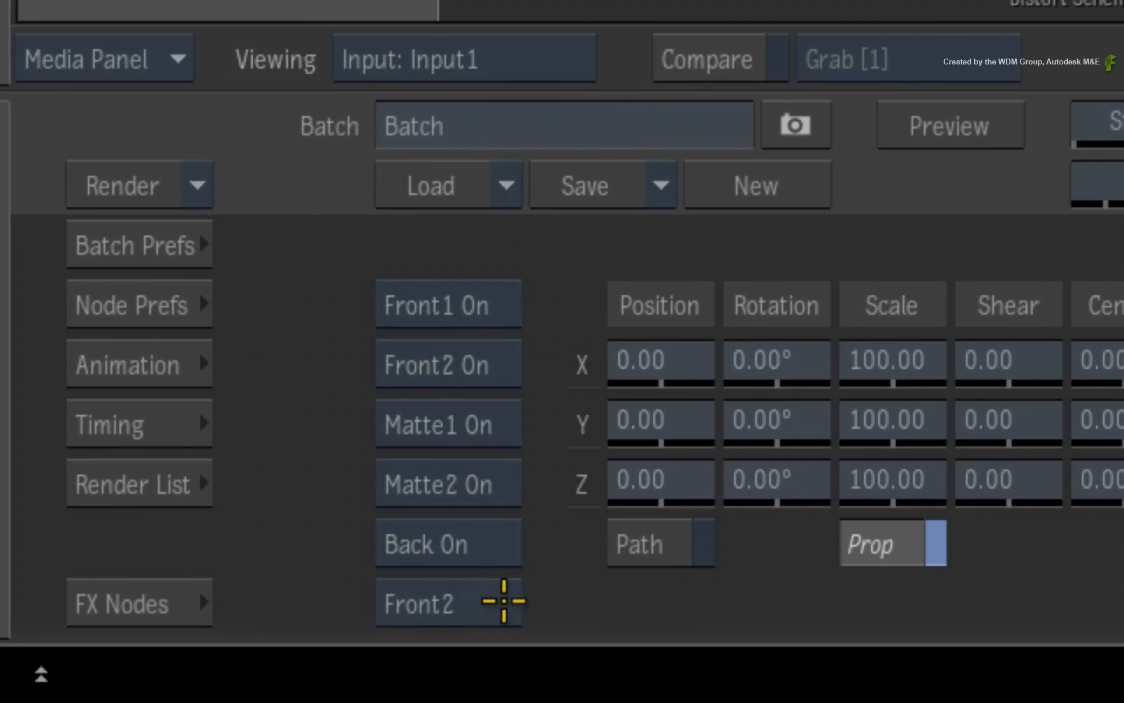
{"action": "left_click", "coordinate": [167, 669]}
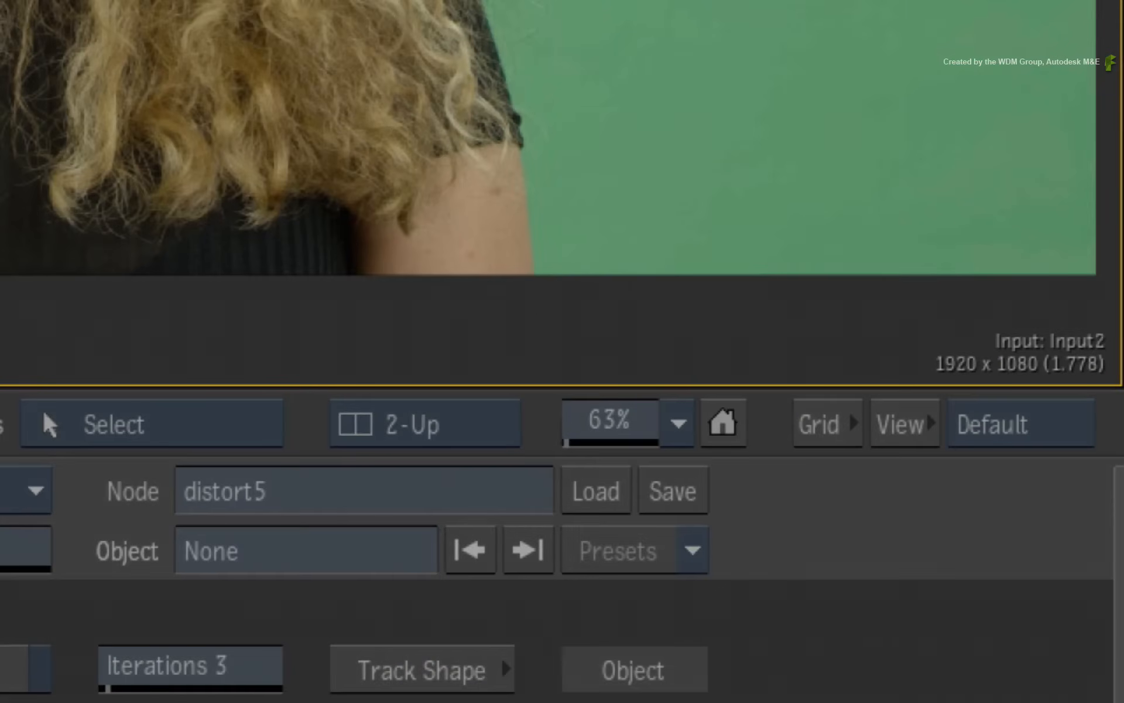
{"action": "key", "text": "F1"}
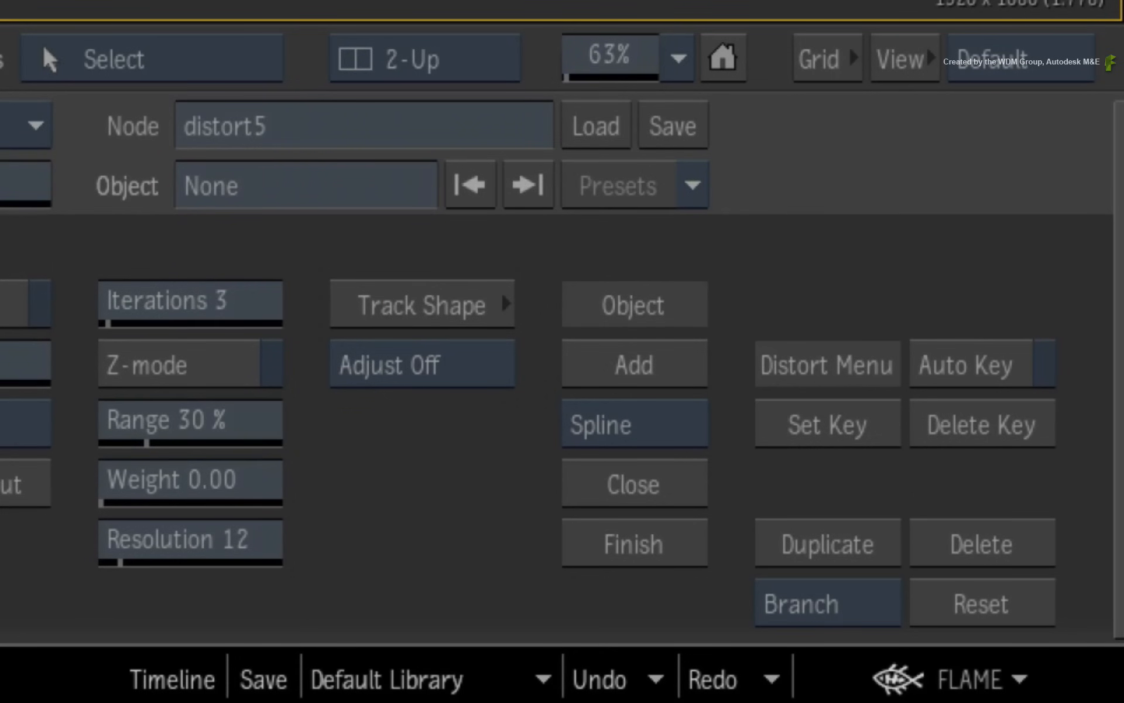
Turn on Auto Key and make the image view showing the Front1 input active.
{"action": "left_click", "coordinate": [981, 363]}
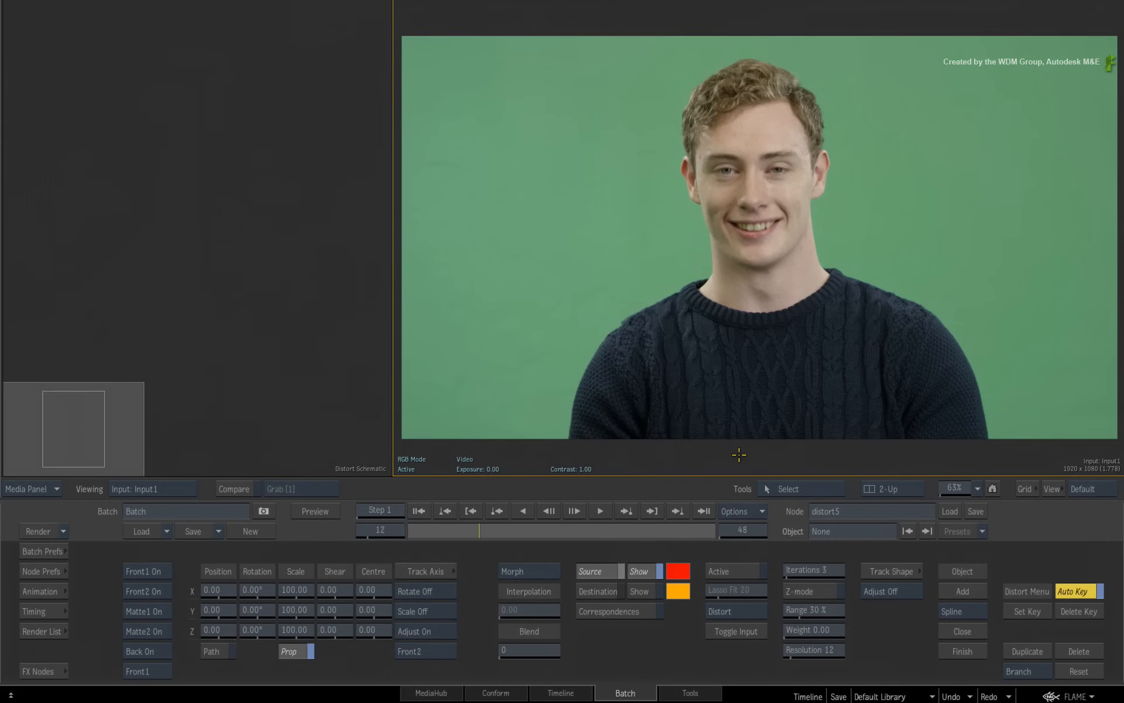
{"action": "left_click", "coordinate": [278, 422]}
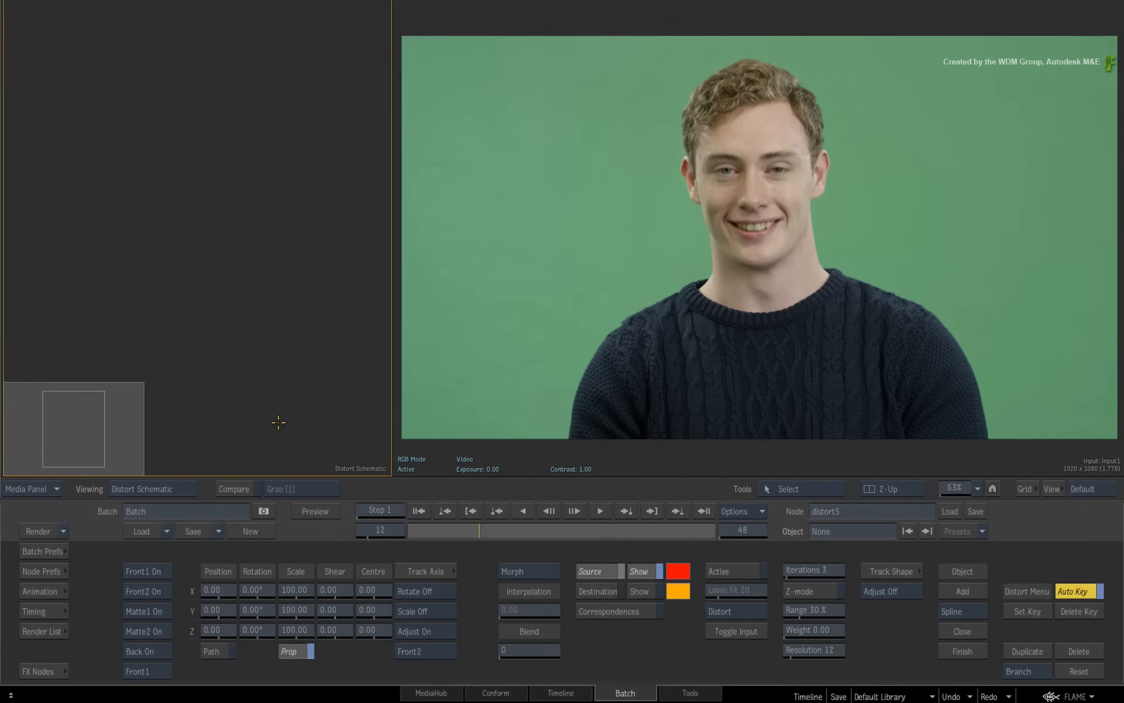
{"action": "left_click", "coordinate": [767, 452]}
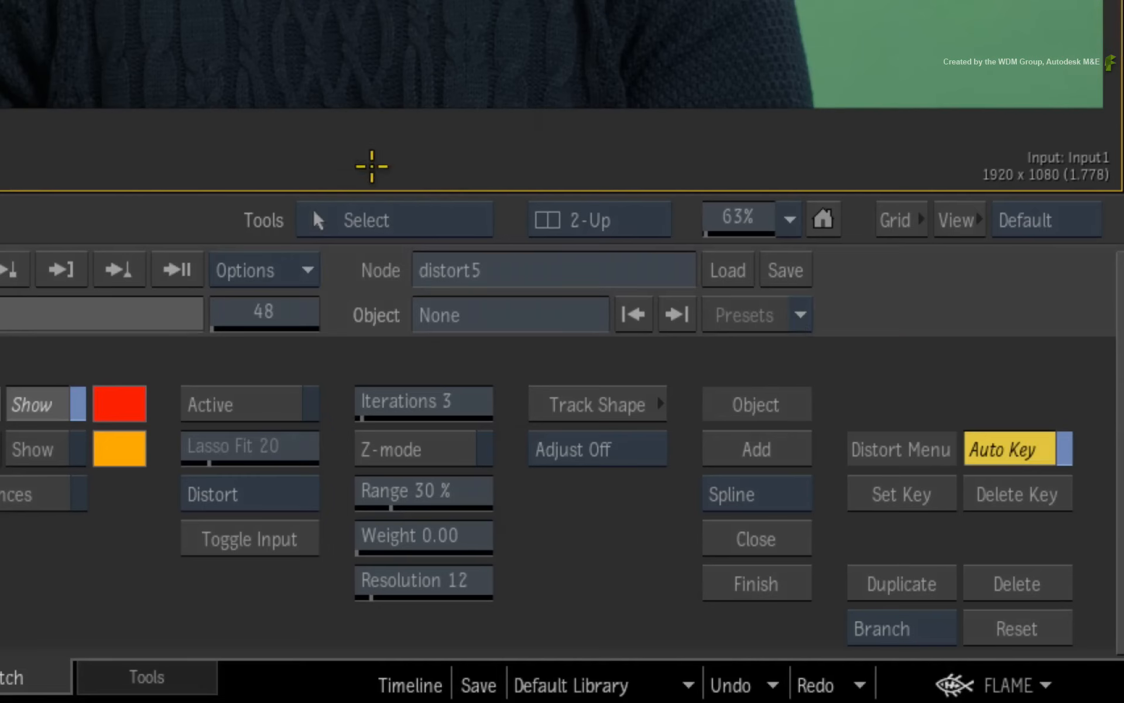
Draw a closed source spline around the man's lips, then refine the mouth-corner tangent and the lower-lip point.
{"action": "left_click", "coordinate": [752, 446]}
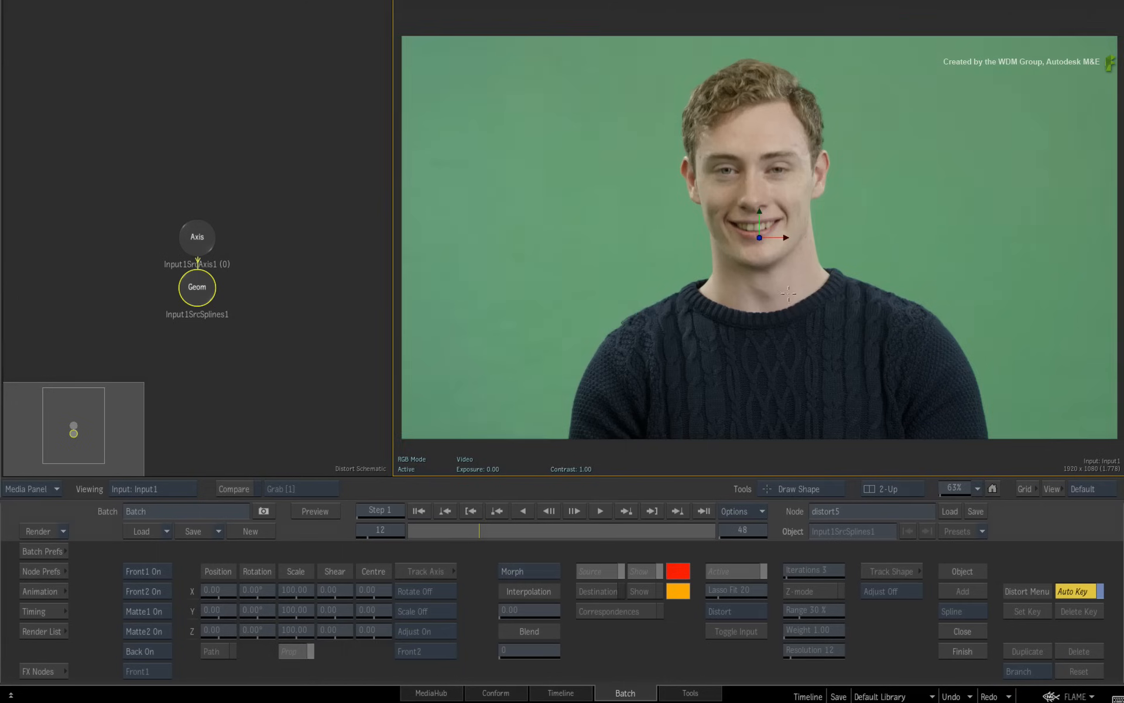
{"action": "scroll", "coordinate": [788, 294], "scroll_direction": "up", "scroll_amount": 10}
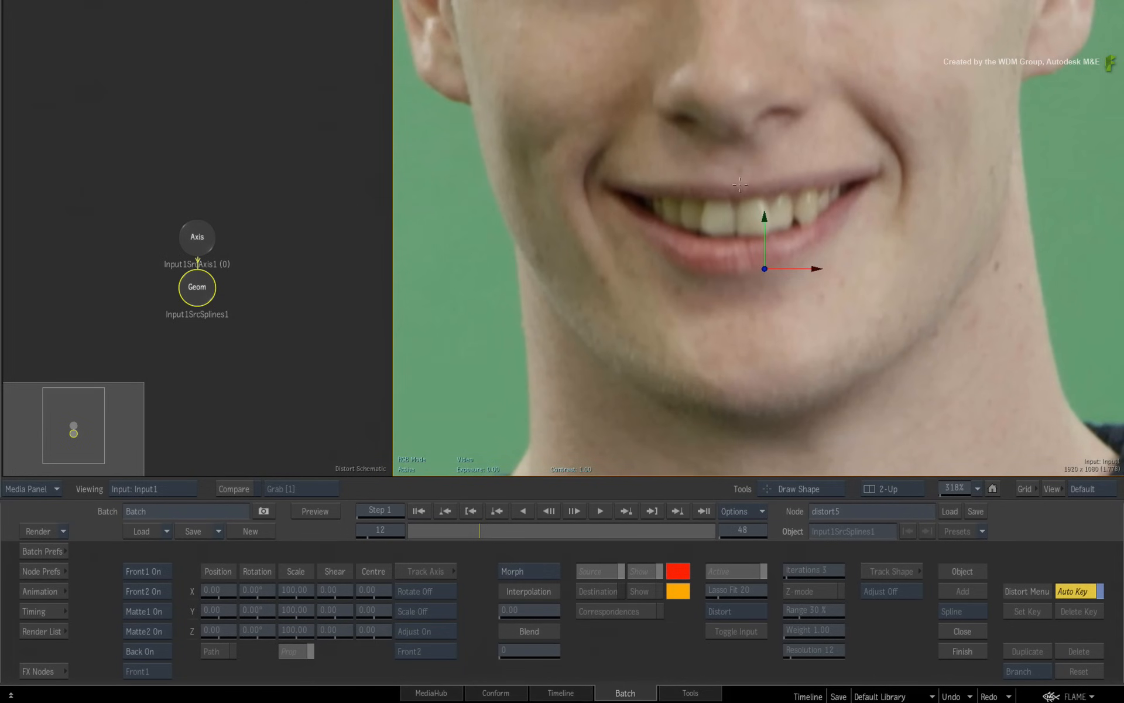
{"action": "left_click_drag", "start_coordinate": [735, 185], "coordinate": [763, 185]}
{"action": "left_click_drag", "start_coordinate": [880, 164], "coordinate": [889, 200]}
{"action": "left_click", "coordinate": [760, 275]}
{"action": "left_click_drag", "start_coordinate": [724, 275], "coordinate": [689, 274]}
{"action": "mouse_move", "coordinate": [601, 188]}
{"action": "left_mouse_down"}
{"action": "mouse_move", "coordinate": [587, 156]}
{"action": "mouse_move", "coordinate": [597, 173]}
{"action": "left_mouse_up"}
{"action": "left_click", "coordinate": [736, 186]}
{"action": "left_click_drag", "start_coordinate": [871, 129], "coordinate": [875, 150]}
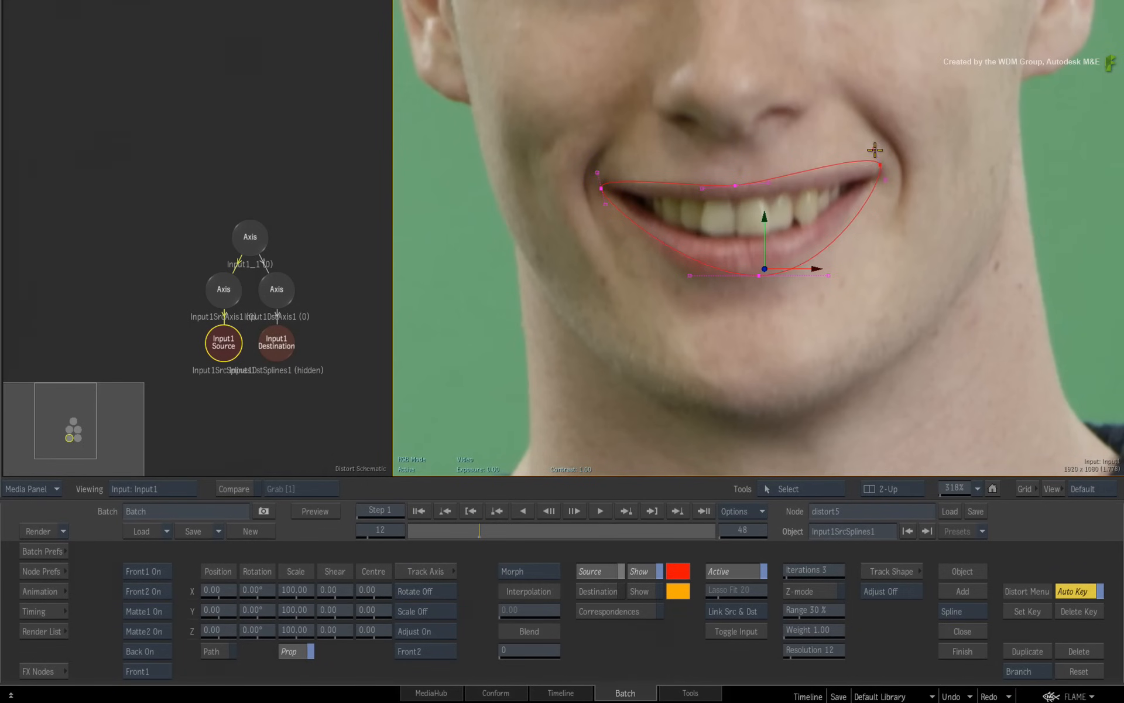
{"action": "left_click_drag", "start_coordinate": [759, 275], "coordinate": [740, 279]}
Set the duplication mode to Branch and select the top axis of the lip shape's hierarchy in the schematic.
{"action": "left_click_drag", "start_coordinate": [266, 413], "coordinate": [141, 369]}
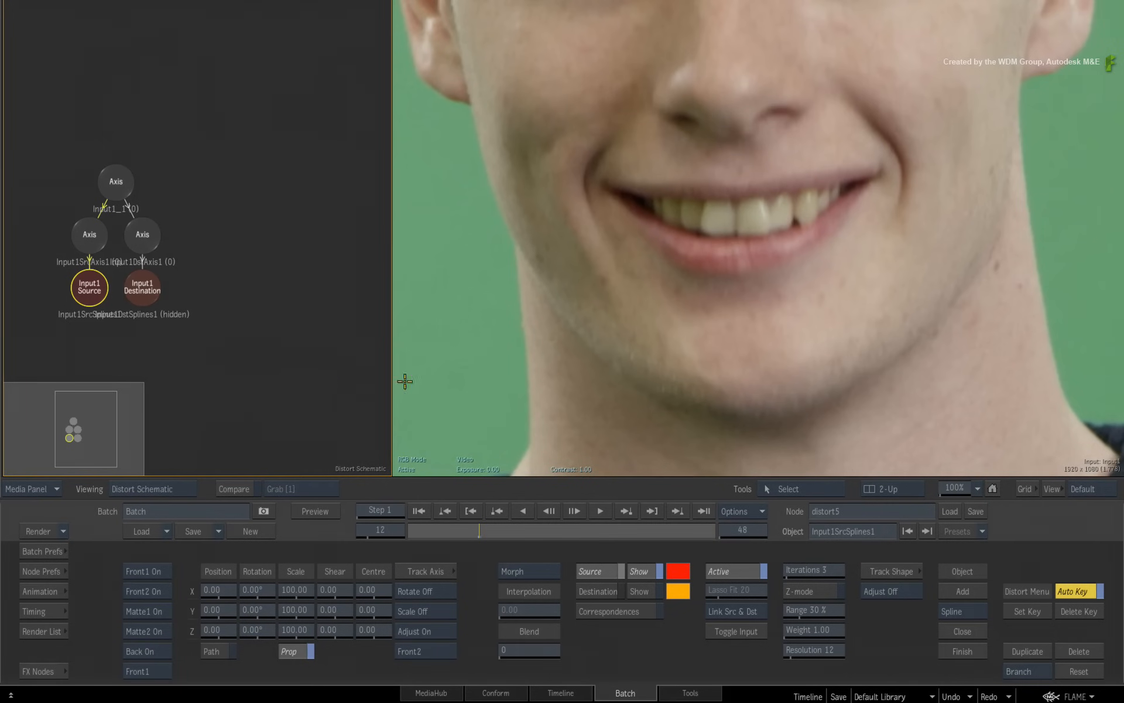
{"action": "left_click", "coordinate": [533, 365]}
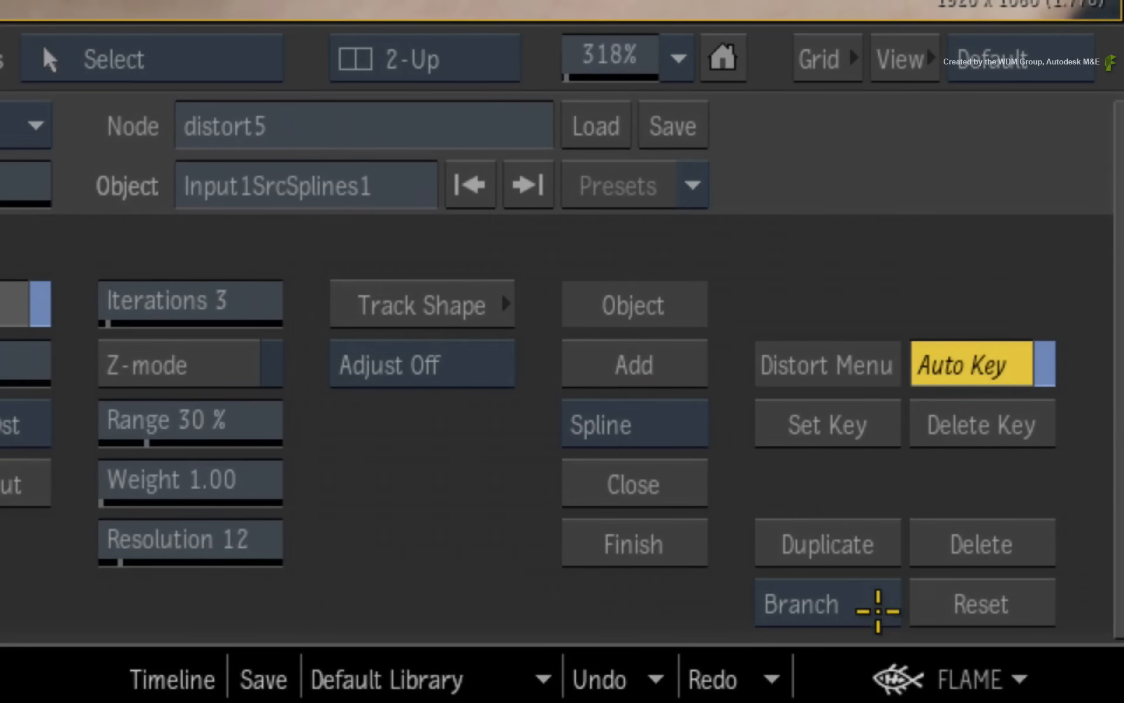
{"action": "left_click", "coordinate": [872, 606]}
{"action": "left_click", "coordinate": [796, 600]}
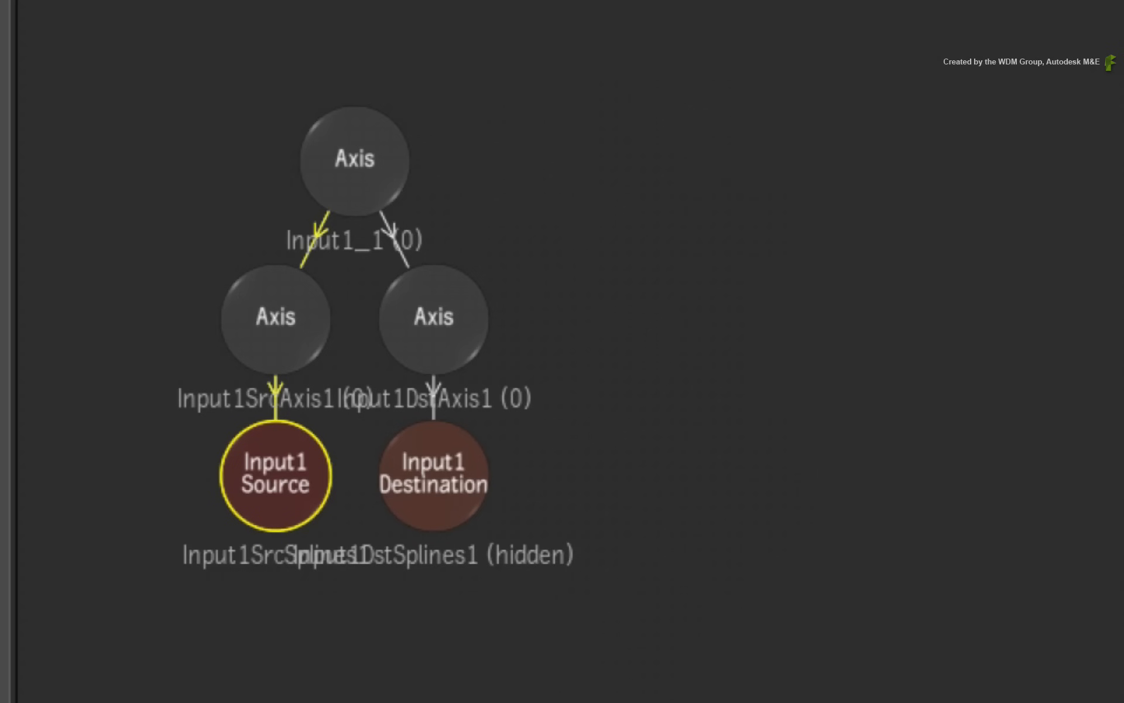
{"action": "left_click", "coordinate": [354, 170]}
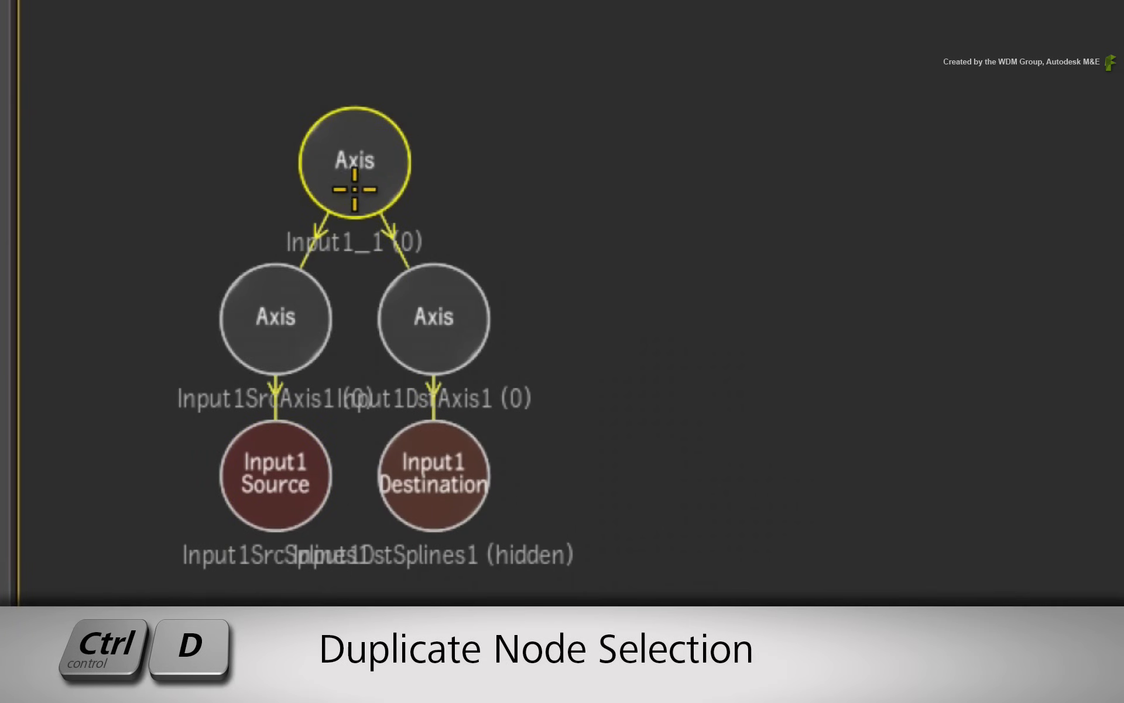
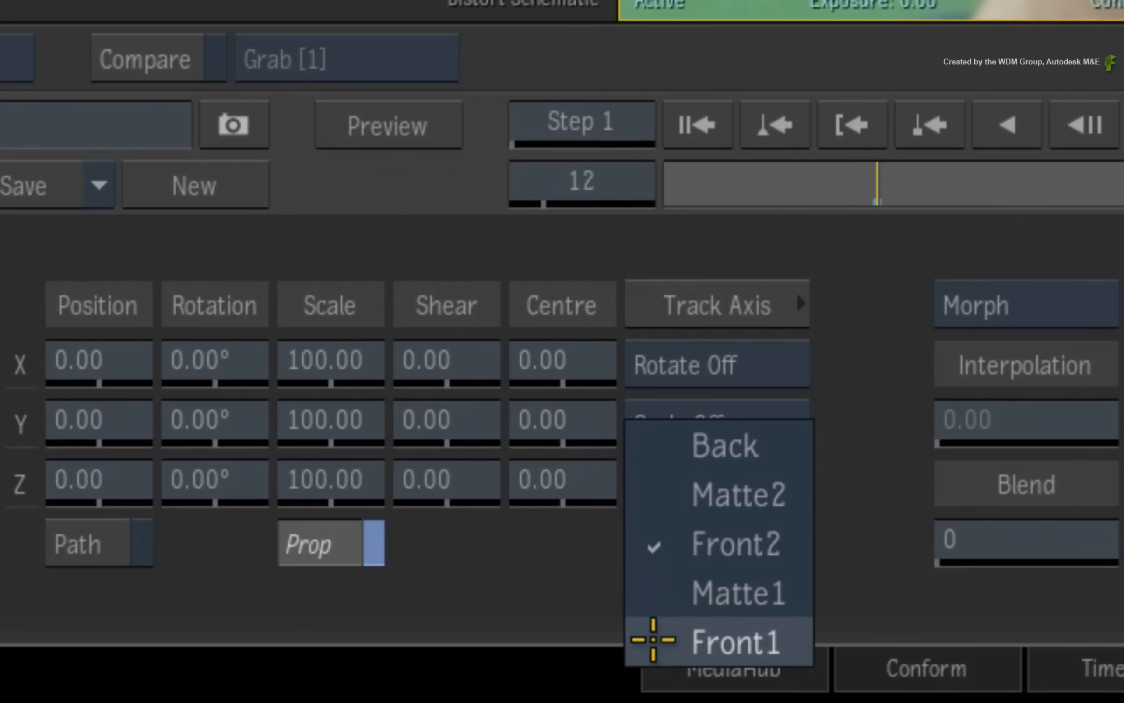
Track the man's lip spline points forward from frame 12 using Front1 as the tracking source, review the result, and return to frame 12.
{"action": "left_click", "coordinate": [651, 639]}
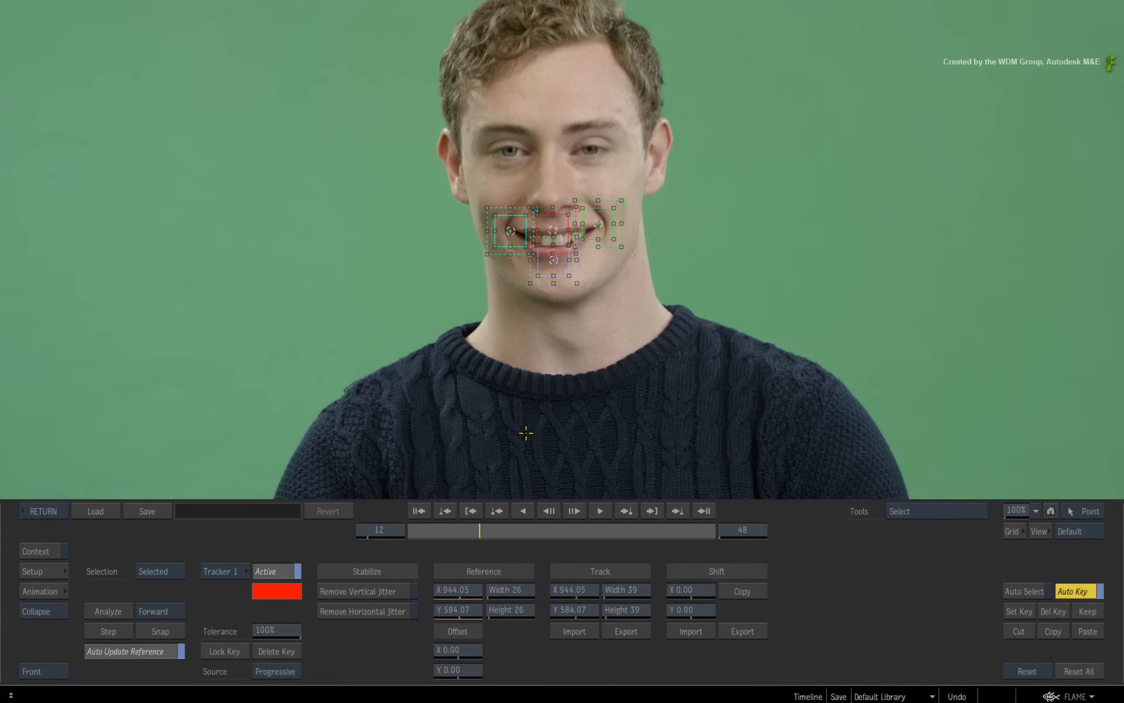
{"action": "left_click", "coordinate": [112, 613]}
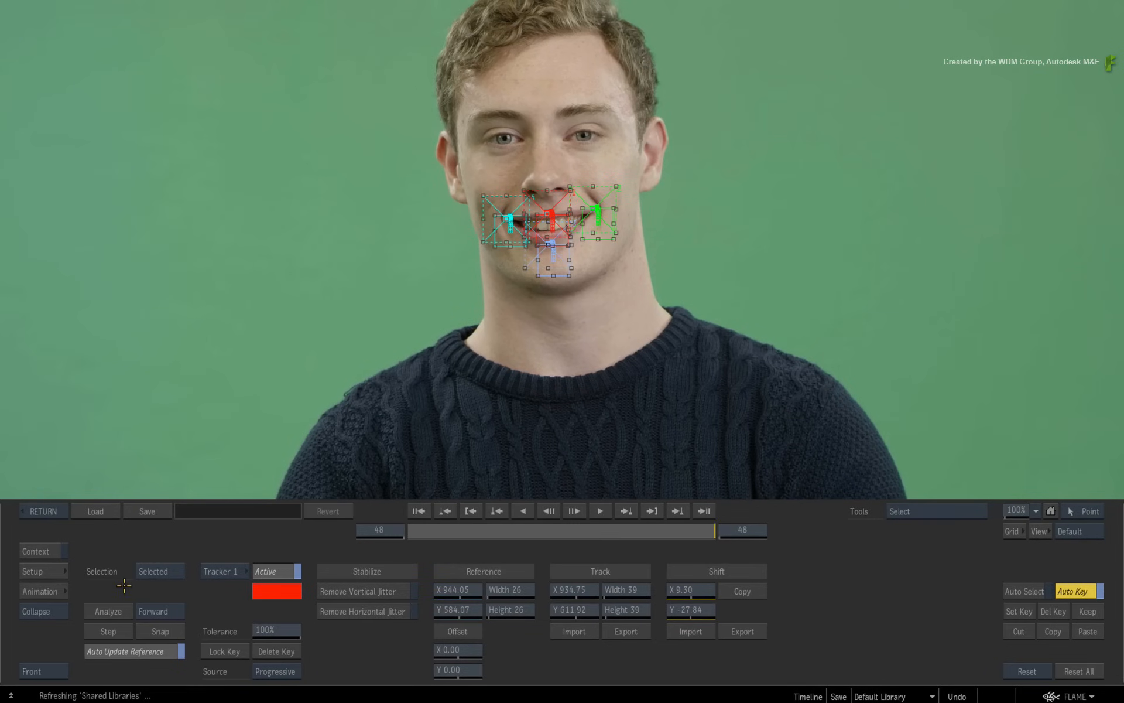
{"action": "left_click_drag", "start_coordinate": [650, 529], "coordinate": [532, 531]}
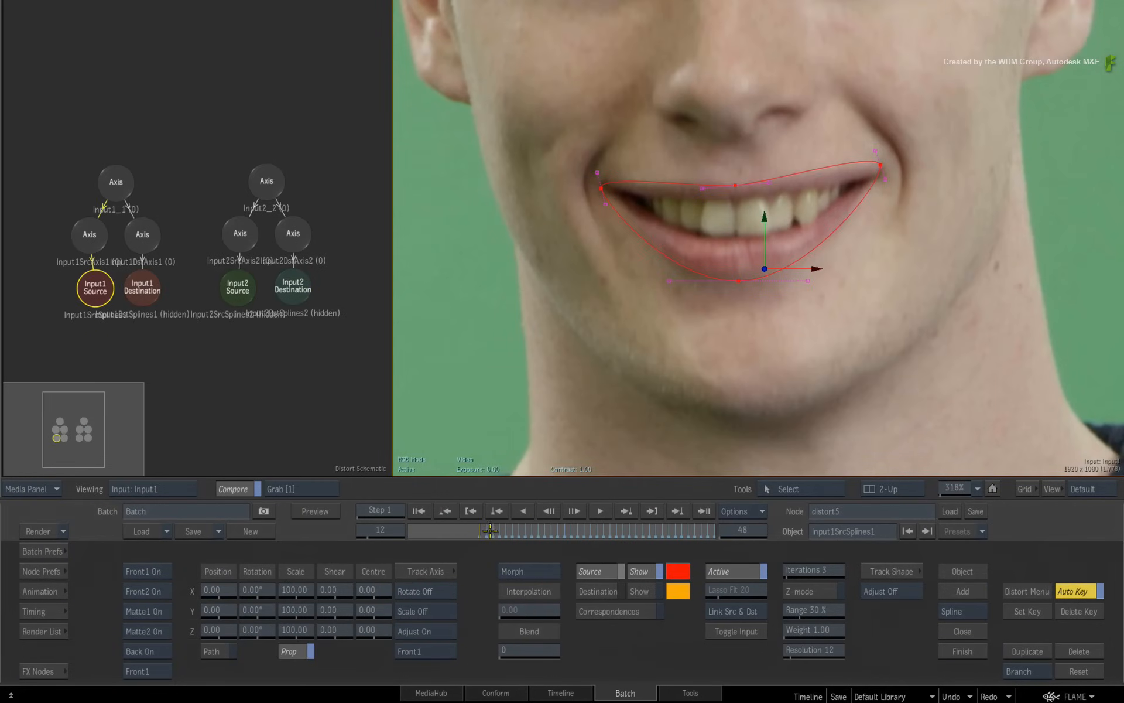
{"action": "mouse_move", "coordinate": [490, 530]}
{"action": "left_mouse_down"}
{"action": "mouse_move", "coordinate": [509, 523]}
{"action": "mouse_move", "coordinate": [480, 526]}
{"action": "left_mouse_up"}
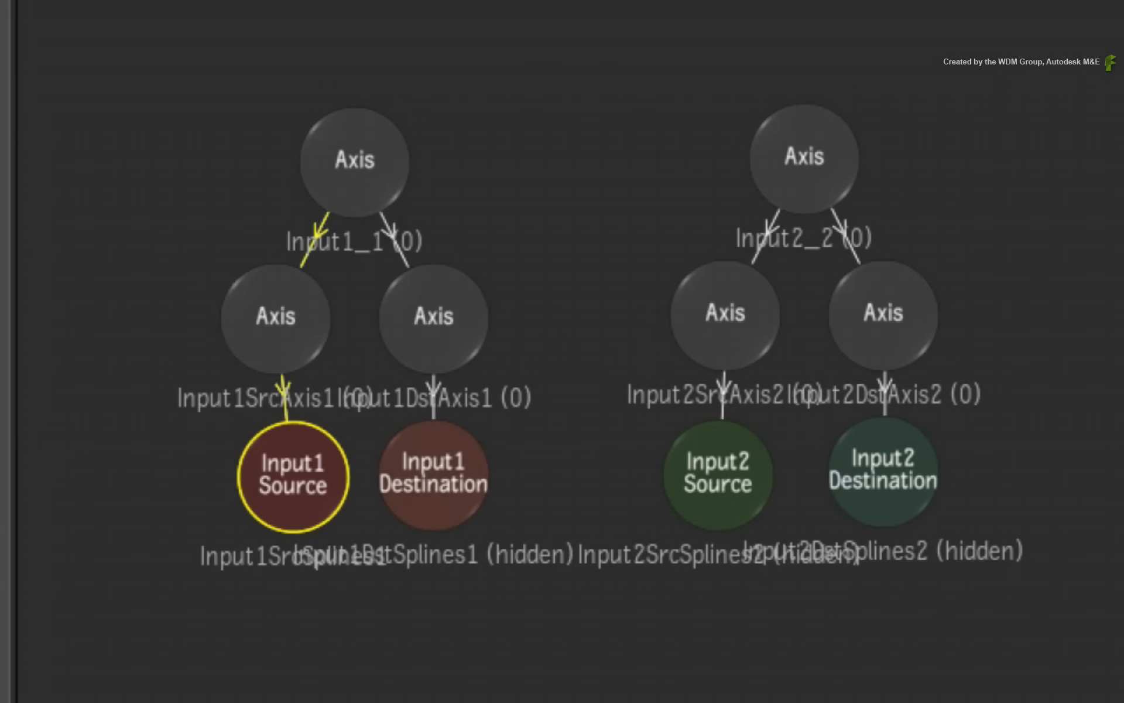
Select the Input2 source spline, view Front2, and move its corner, upper-lip and lower-lip points onto the woman's mouth.
{"action": "left_click", "coordinate": [697, 492]}
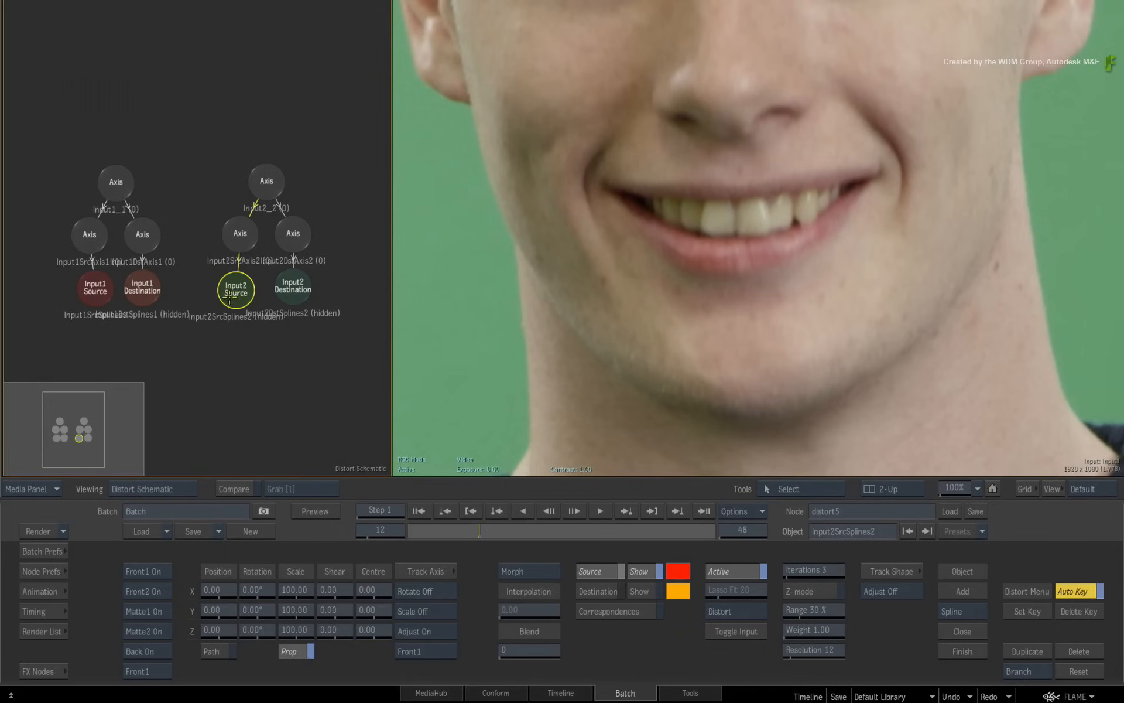
{"action": "left_click", "coordinate": [730, 380]}
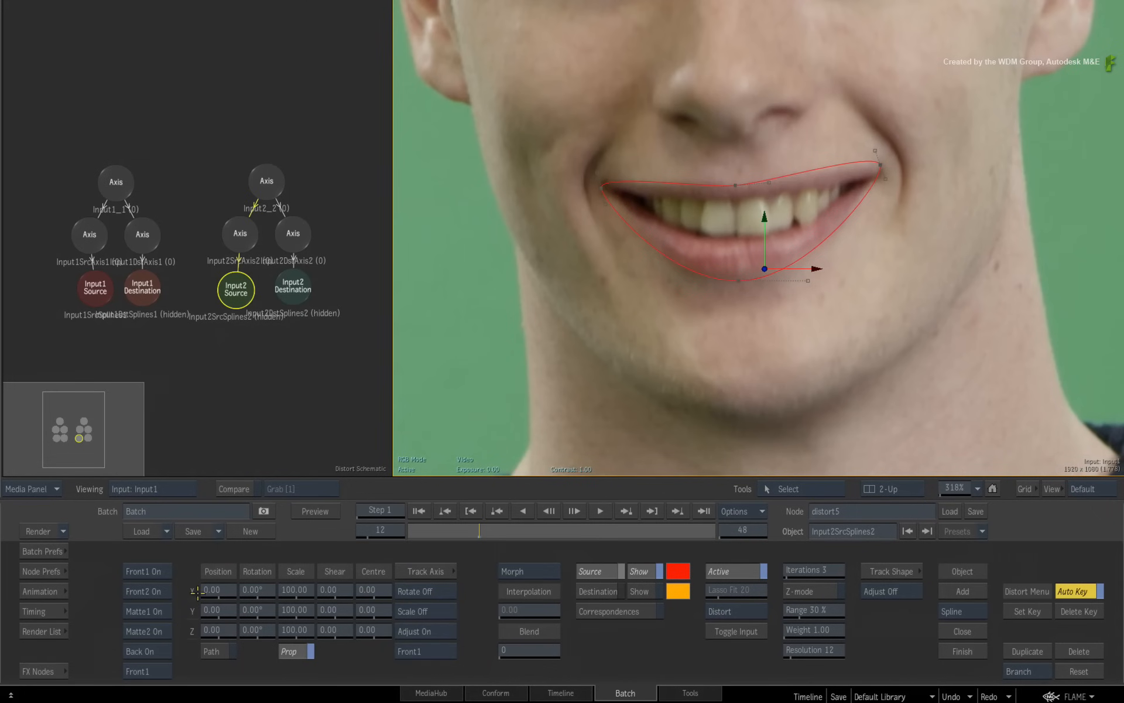
{"action": "left_click", "coordinate": [161, 667]}
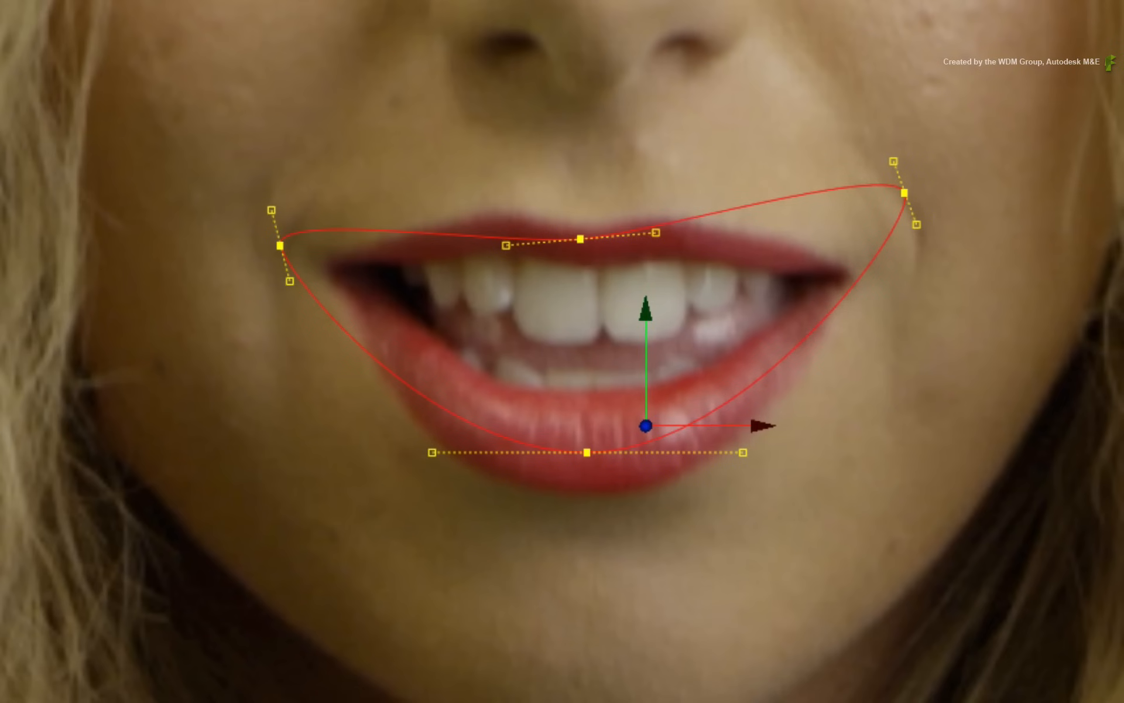
{"action": "left_click_drag", "start_coordinate": [735, 186], "coordinate": [741, 180]}
{"action": "left_click_drag", "start_coordinate": [280, 245], "coordinate": [323, 261]}
{"action": "left_click_drag", "start_coordinate": [910, 195], "coordinate": [849, 269]}
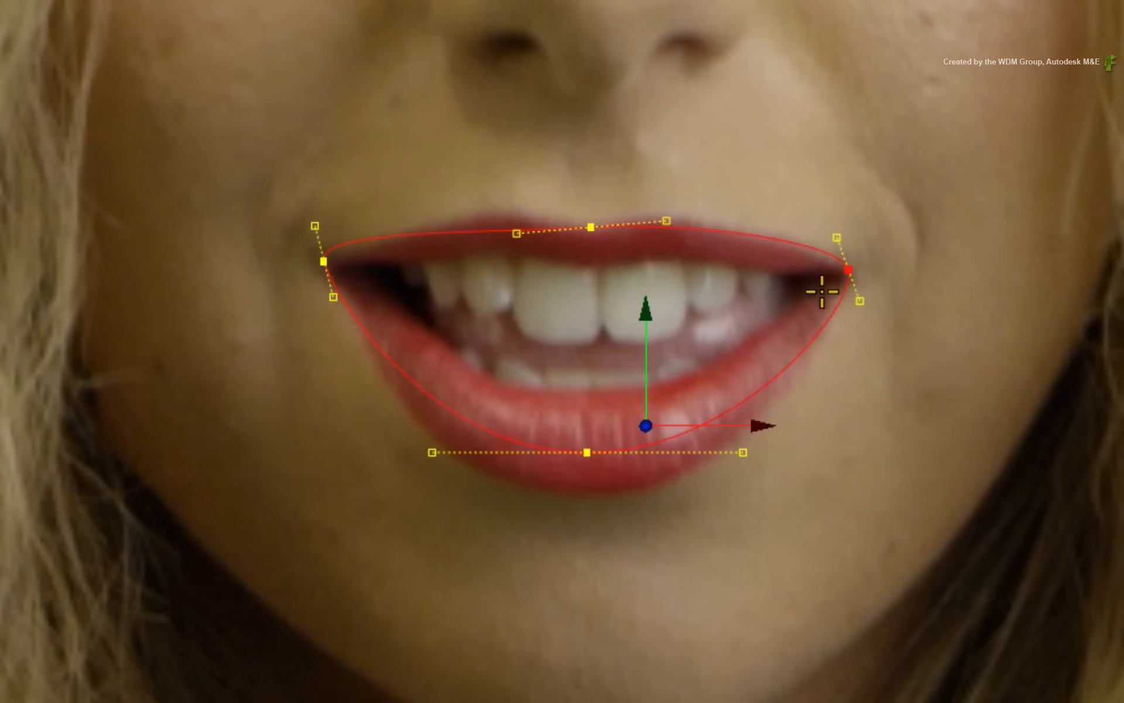
{"action": "left_click_drag", "start_coordinate": [586, 452], "coordinate": [585, 502]}
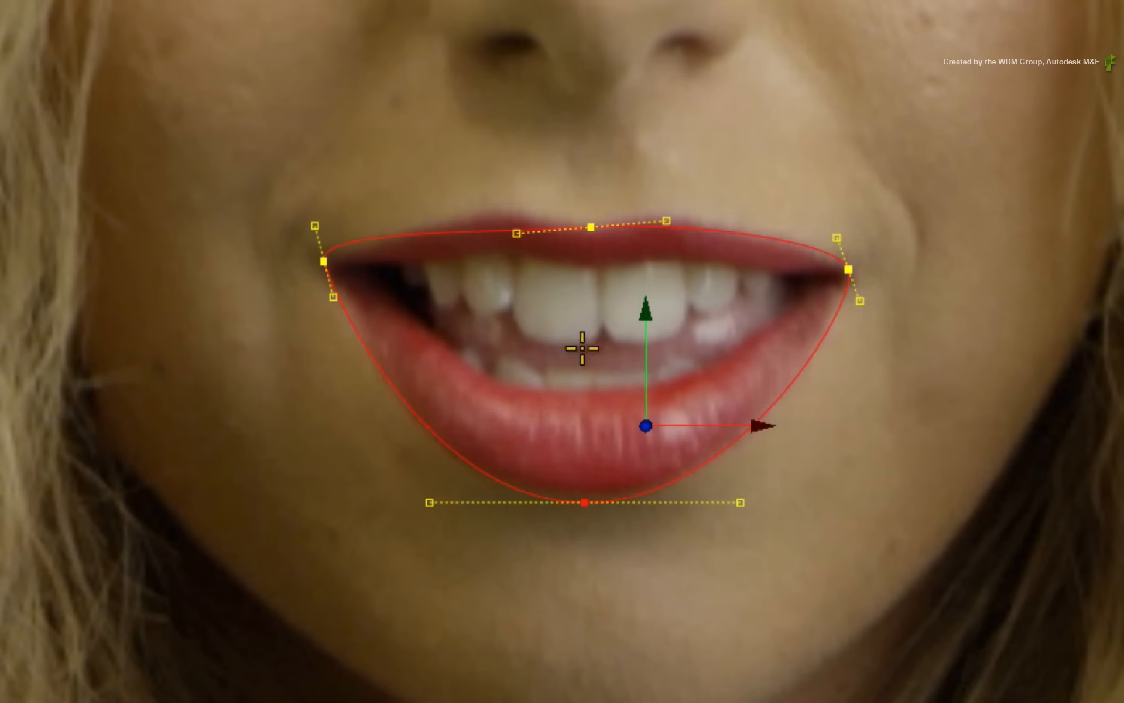
Break the upper-lip point's tangents into a cupid's bow and shorten the tangent at one mouth corner on the woman's lip spline.
{"action": "left_click", "coordinate": [517, 233]}
{"action": "left_click_drag", "start_coordinate": [520, 233], "coordinate": [516, 185]}
{"action": "left_click_drag", "start_coordinate": [666, 221], "coordinate": [683, 197]}
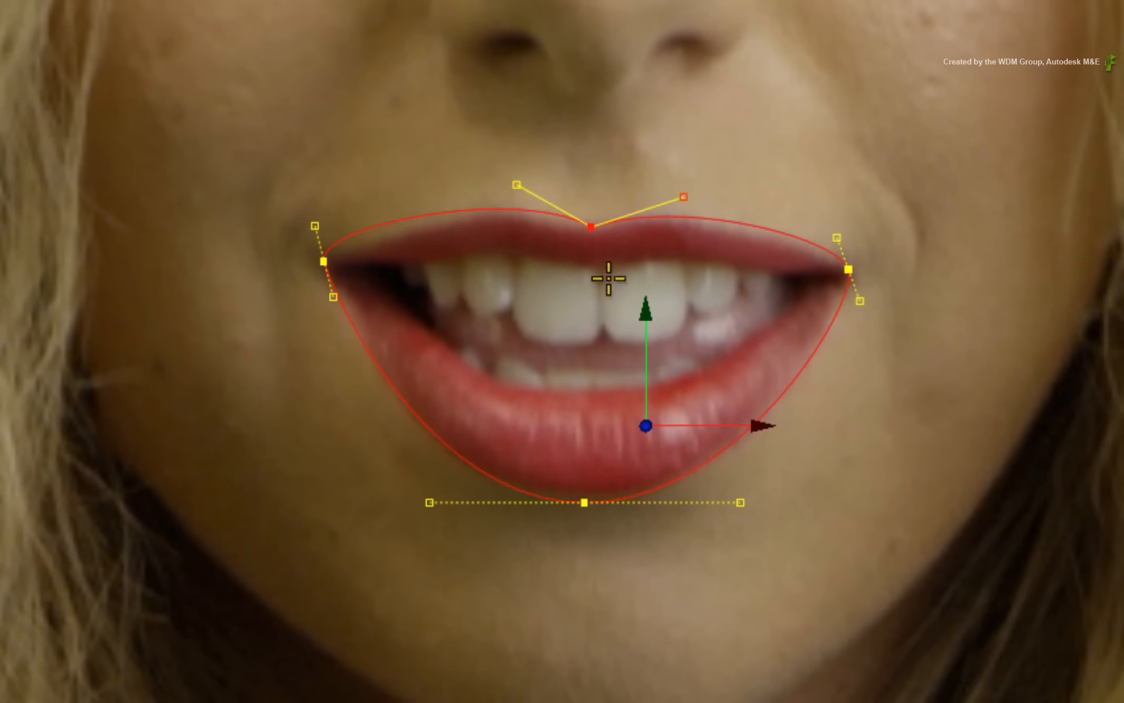
{"action": "left_click_drag", "start_coordinate": [316, 226], "coordinate": [323, 245]}
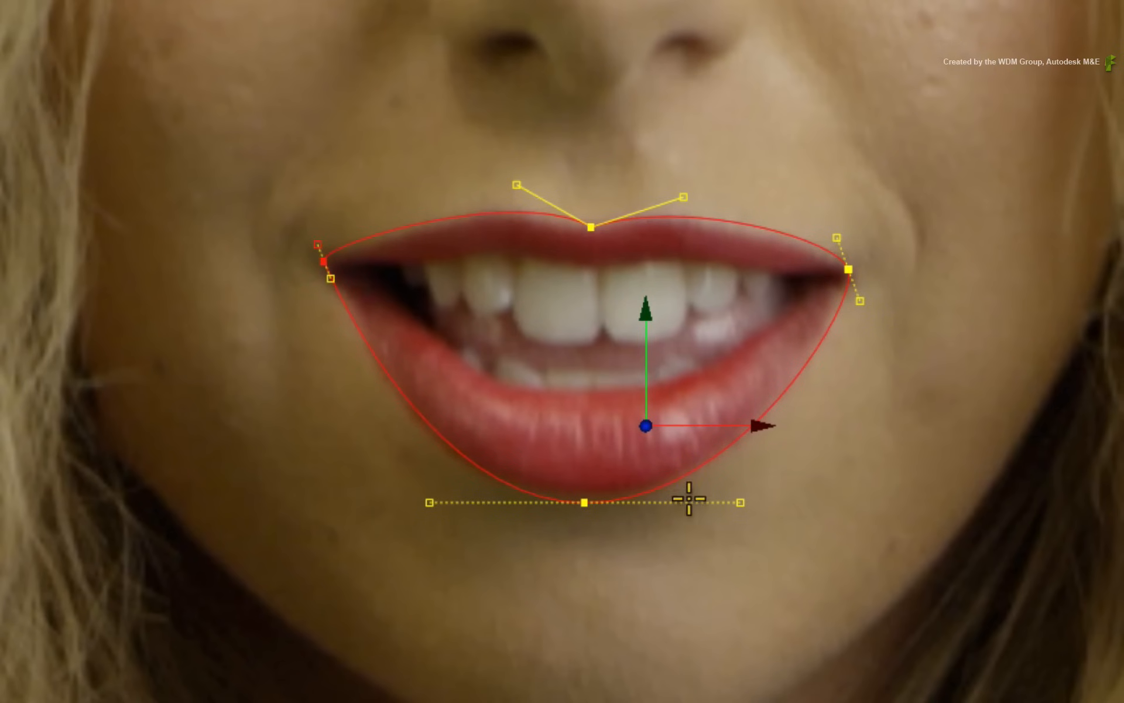
Select all the woman's lip spline points, track them forward using Front2 as the tracking source, and return to frame 12.
{"action": "left_click_drag", "start_coordinate": [220, 13], "coordinate": [1045, 702]}
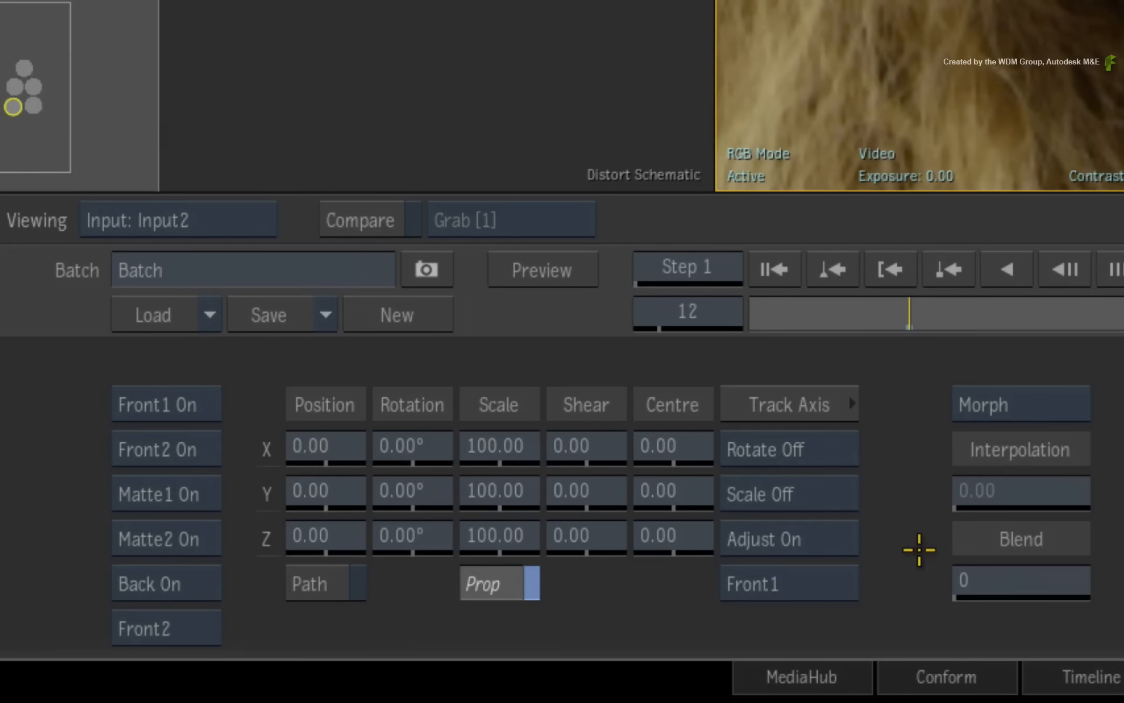
{"action": "left_click", "coordinate": [444, 649]}
{"action": "left_click", "coordinate": [825, 510]}
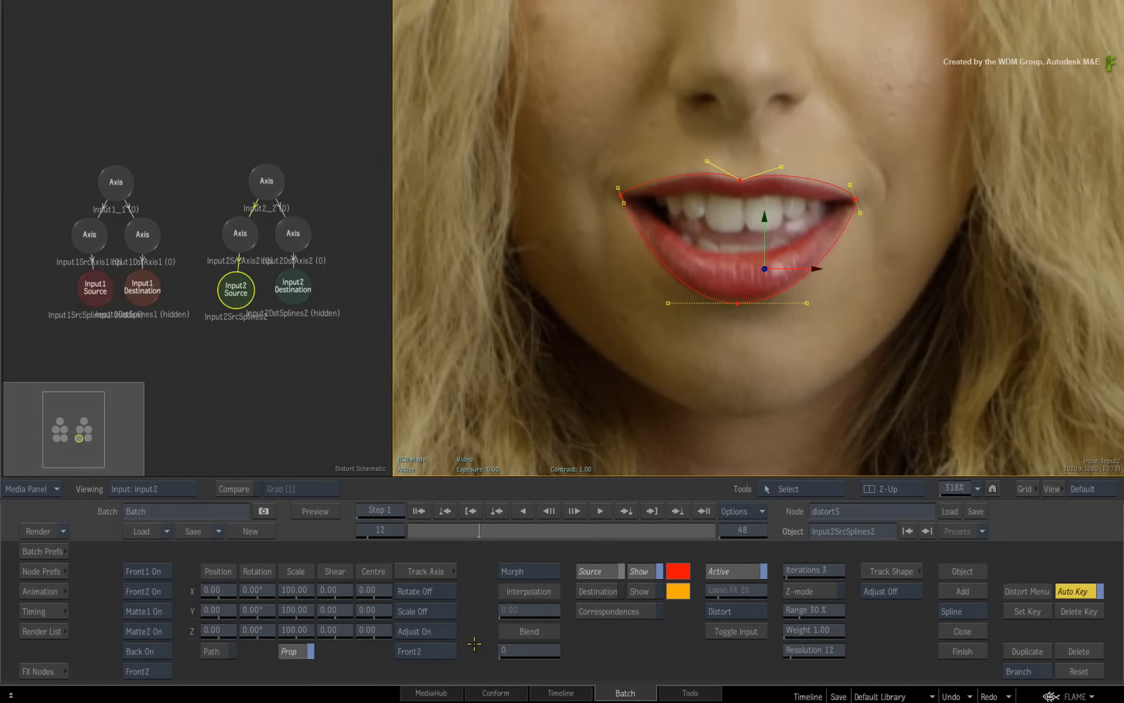
{"action": "left_click", "coordinate": [886, 574]}
{"action": "left_click", "coordinate": [109, 611]}
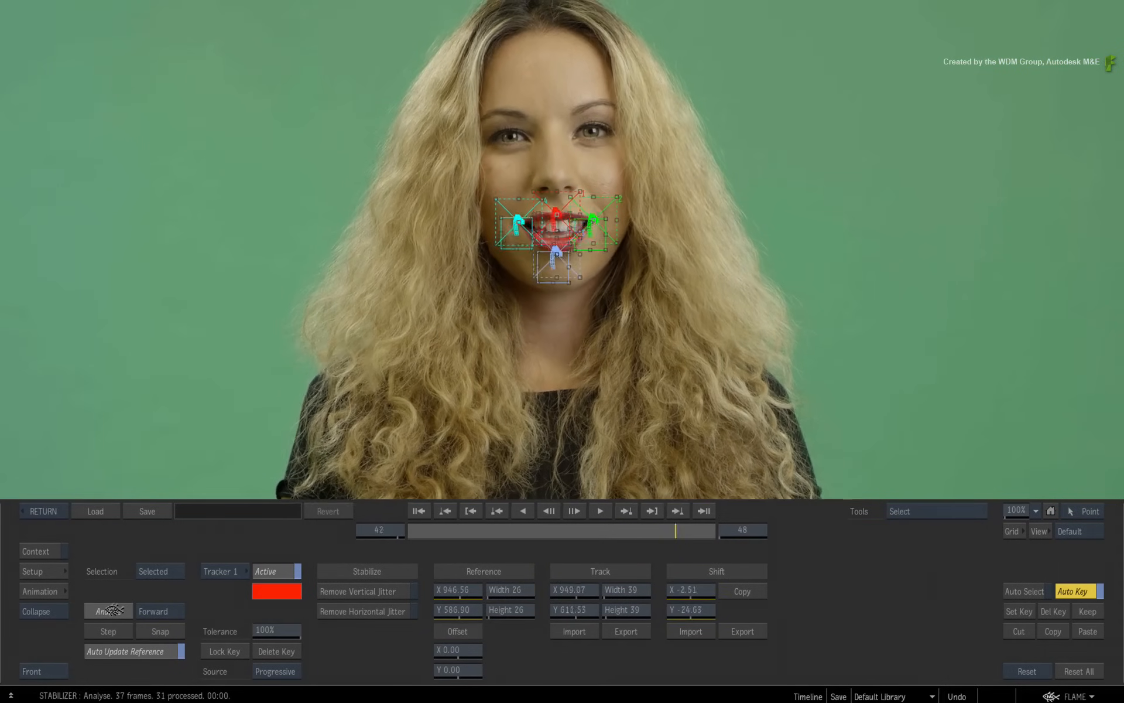
{"action": "left_click", "coordinate": [47, 511]}
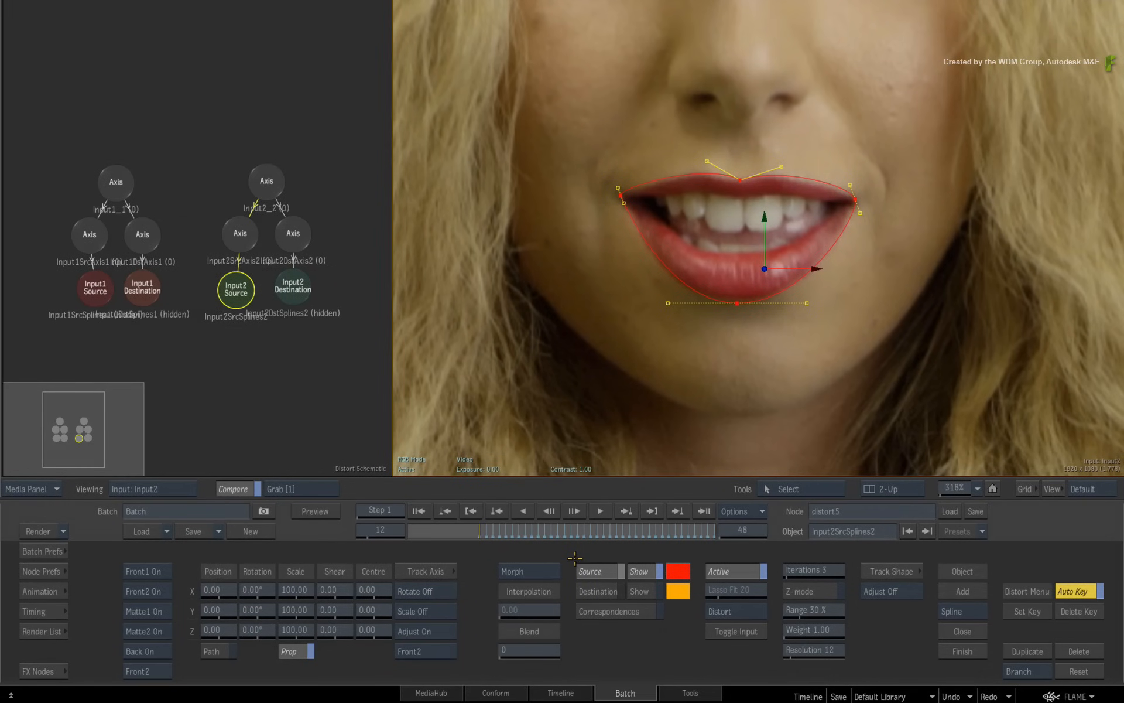
{"action": "mouse_move", "coordinate": [488, 534]}
{"action": "left_mouse_down"}
{"action": "mouse_move", "coordinate": [592, 531]}
{"action": "mouse_move", "coordinate": [480, 527]}
{"action": "left_mouse_up"}
Show the morph result and link the Input1 Source node to the Input2 Source node in the schematic.
{"action": "key", "text": "F4"}
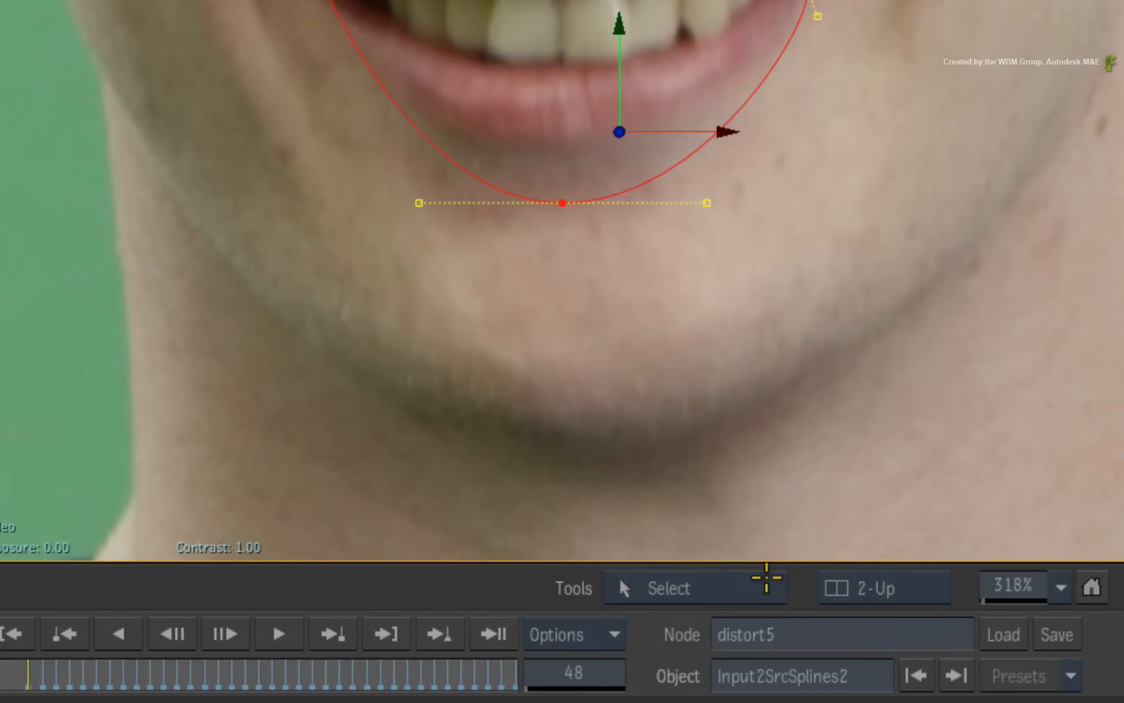
{"action": "left_click", "coordinate": [836, 488]}
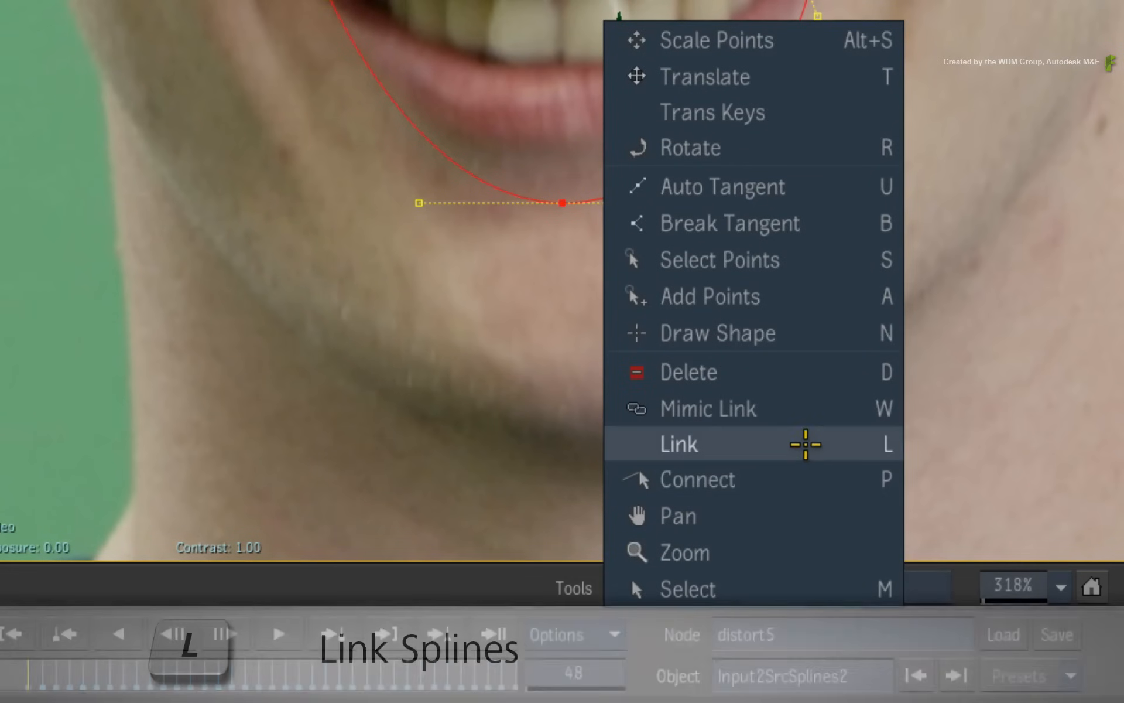
{"action": "left_click", "coordinate": [806, 443]}
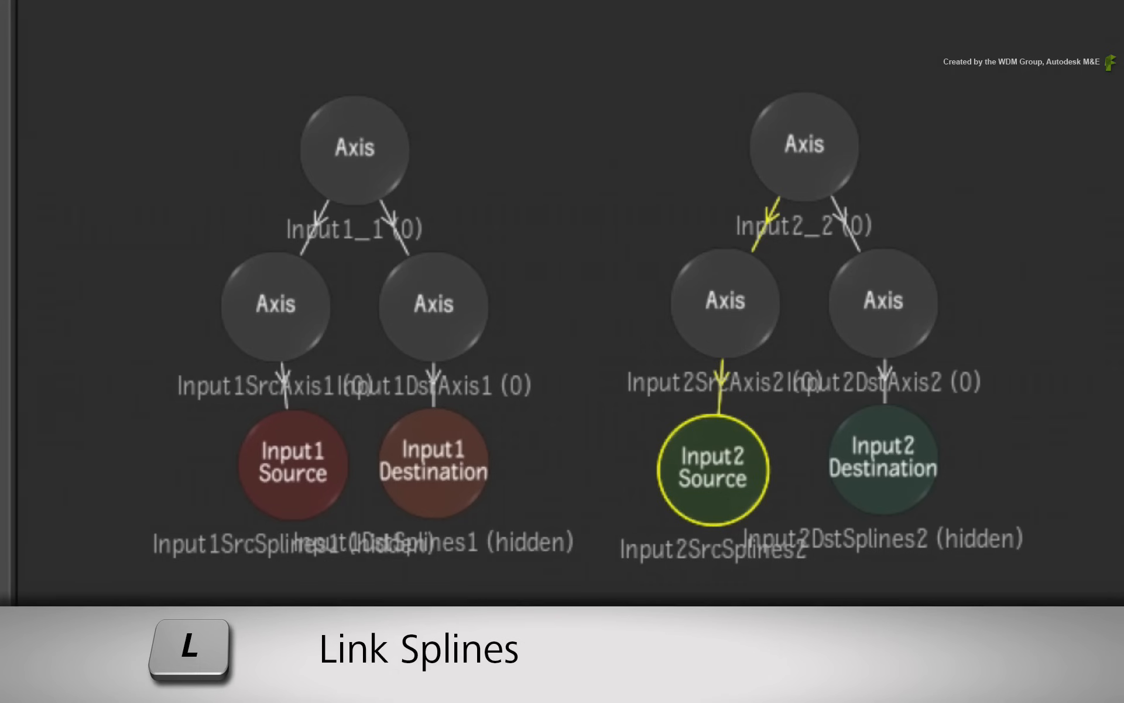
{"action": "left_click_drag", "start_coordinate": [296, 515], "coordinate": [711, 492]}
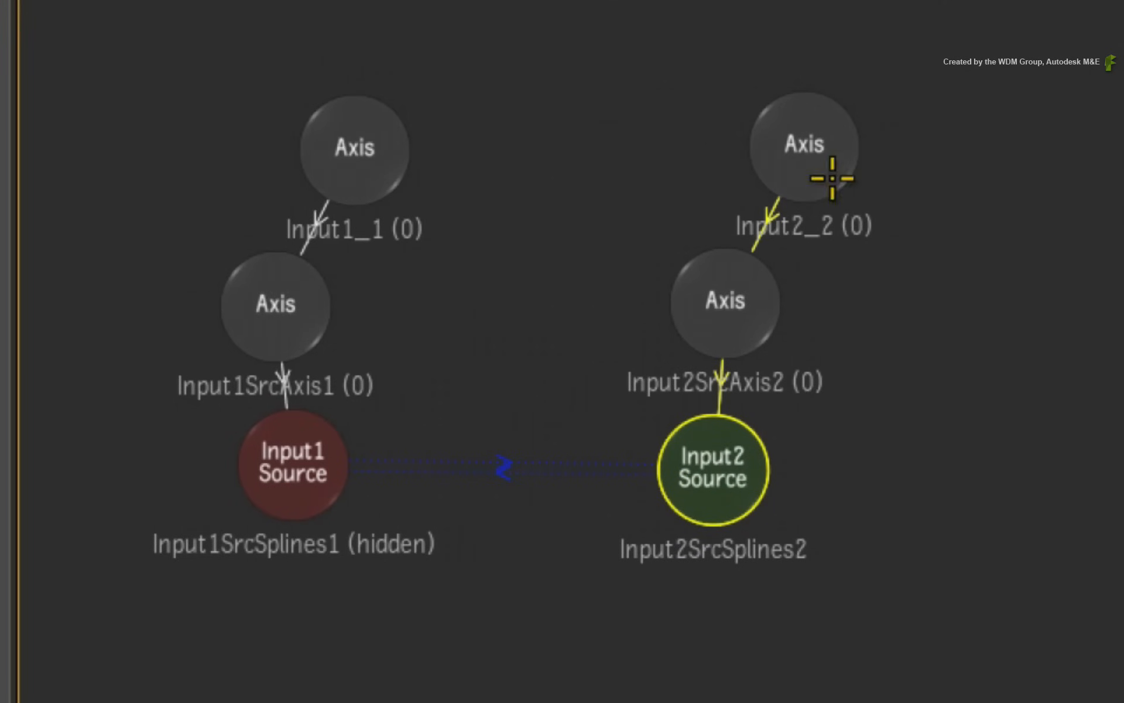
Move the Input1 and Input2 lip hierarchies closer together in the schematic by their top axes.
{"action": "left_click_drag", "start_coordinate": [816, 143], "coordinate": [657, 131]}
{"action": "left_click_drag", "start_coordinate": [352, 132], "coordinate": [302, 121]}
{"action": "left_click_drag", "start_coordinate": [658, 133], "coordinate": [592, 117]}
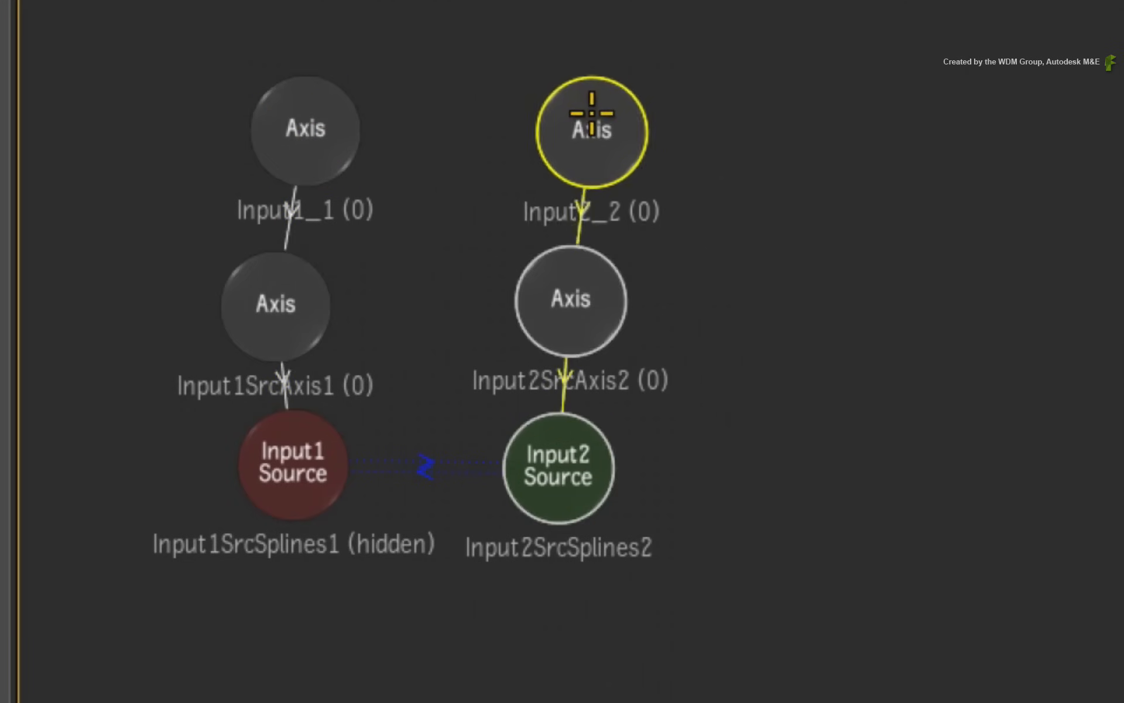
Select the Input1 Source node and scrub through the clip to review the lip morph, returning to frame 12.
{"action": "left_click", "coordinate": [265, 483]}
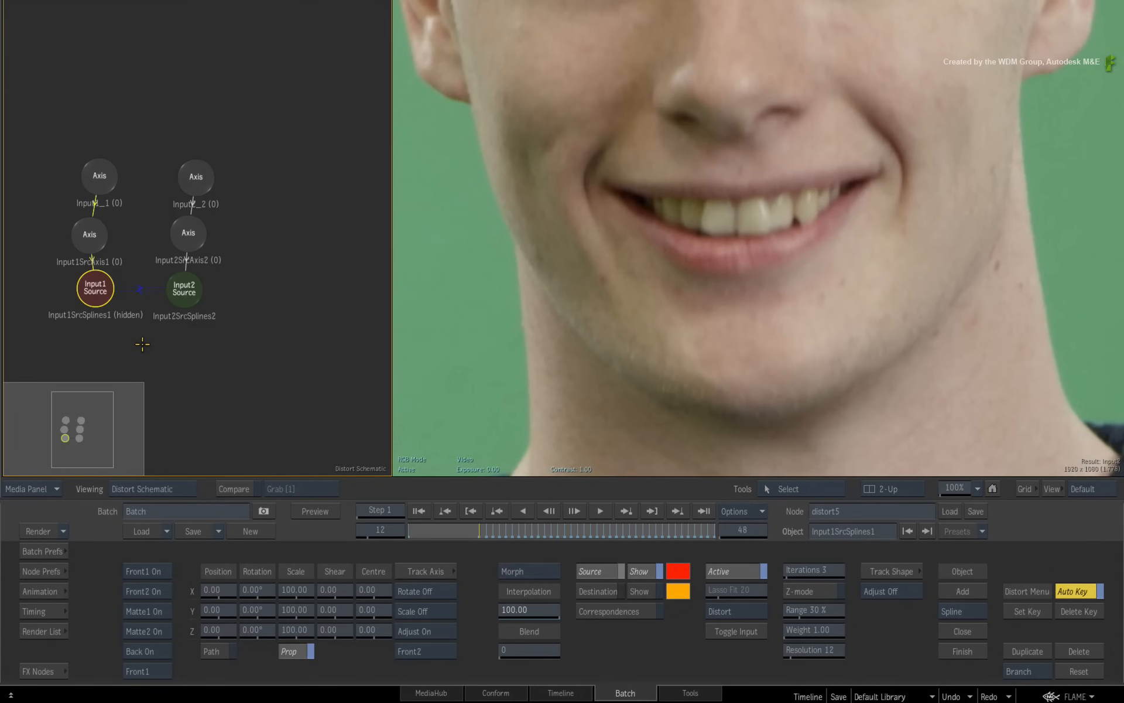
{"action": "left_click", "coordinate": [505, 394]}
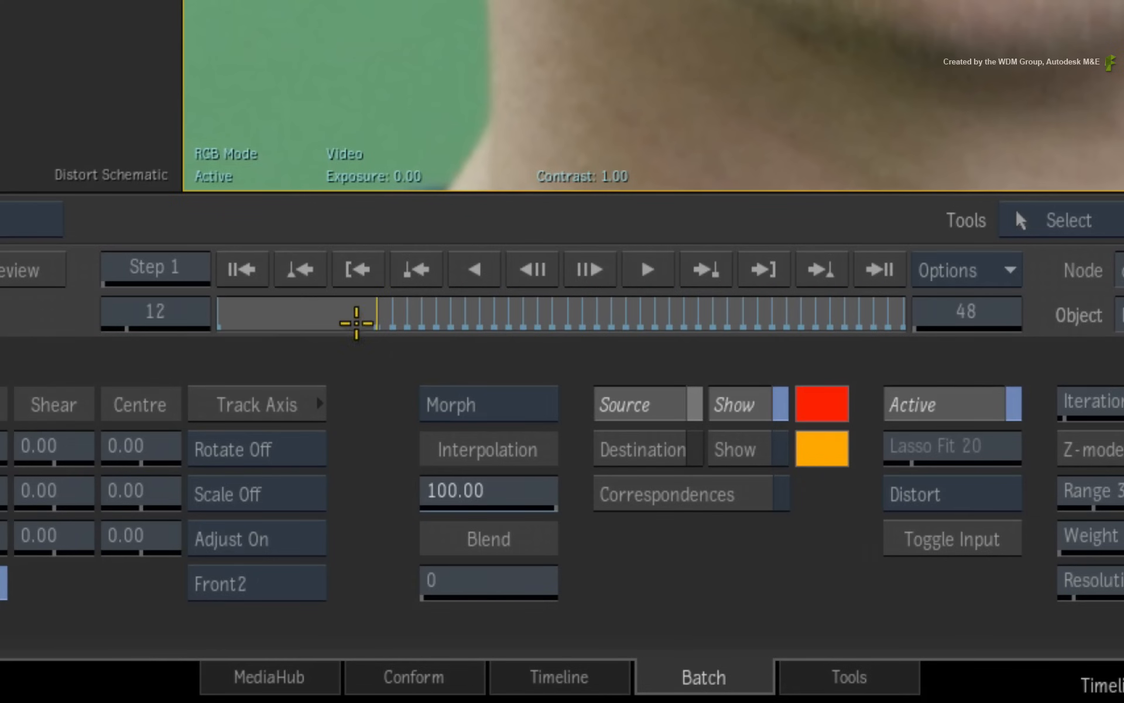
{"action": "left_click_drag", "start_coordinate": [366, 317], "coordinate": [968, 366]}
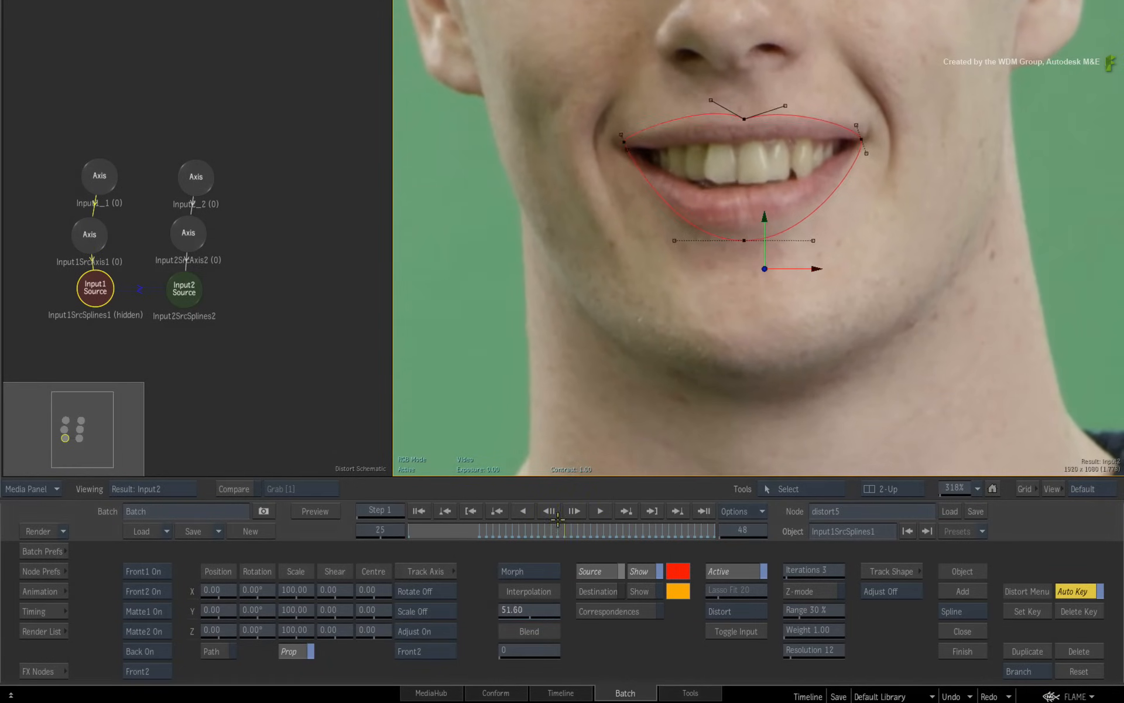
{"action": "left_click_drag", "start_coordinate": [558, 518], "coordinate": [476, 514]}
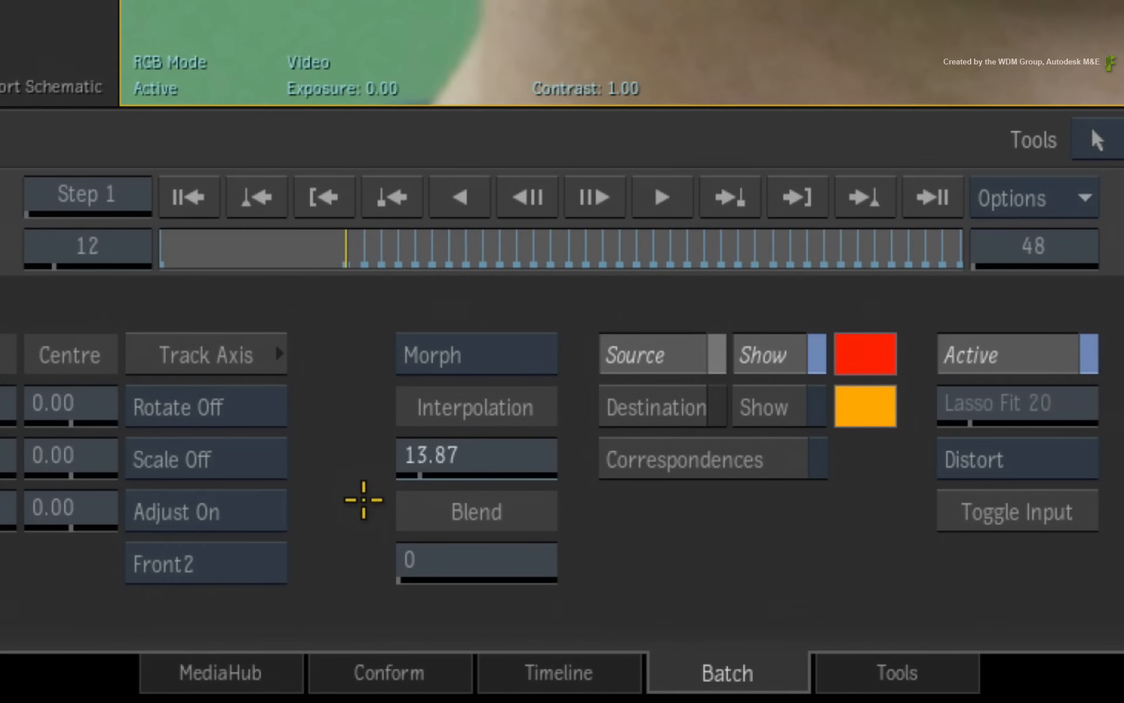
Keyframe Interpolation at 0 on frame 12 and 100 on frame 36, set Blend to 100 on frame 36, and scrub back to check.
{"action": "left_click_drag", "start_coordinate": [519, 459], "coordinate": [334, 422]}
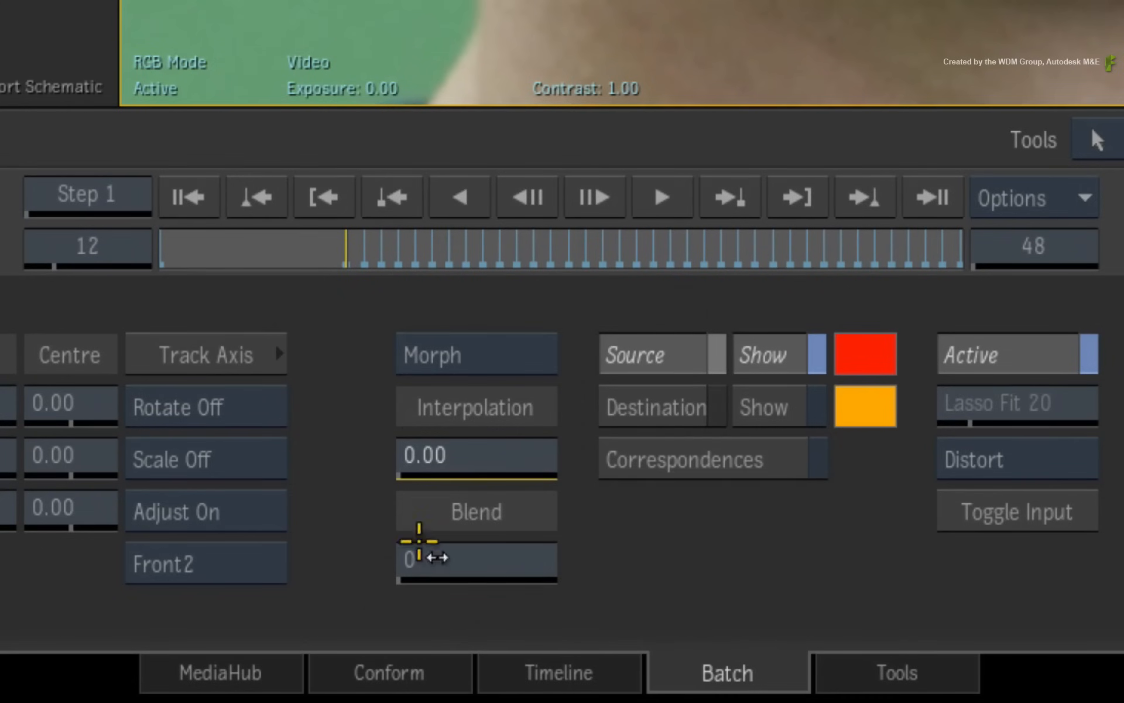
{"action": "left_click_drag", "start_coordinate": [369, 243], "coordinate": [751, 232]}
{"action": "left_click_drag", "start_coordinate": [489, 454], "coordinate": [720, 459]}
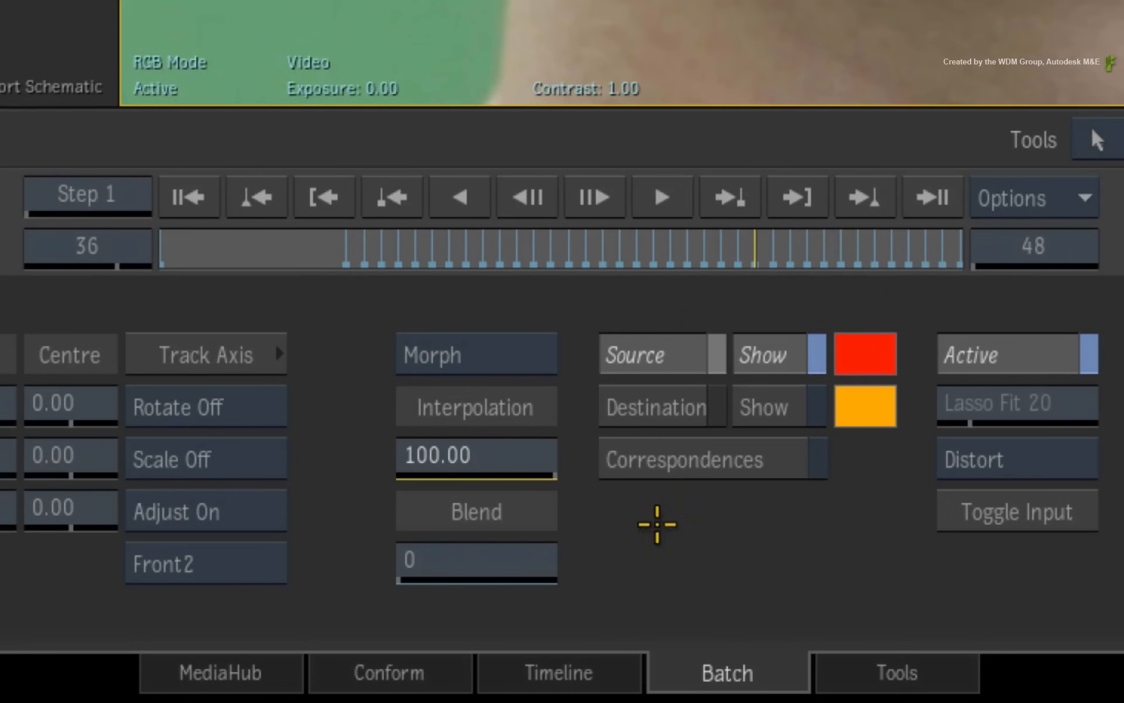
{"action": "left_click_drag", "start_coordinate": [430, 558], "coordinate": [733, 550]}
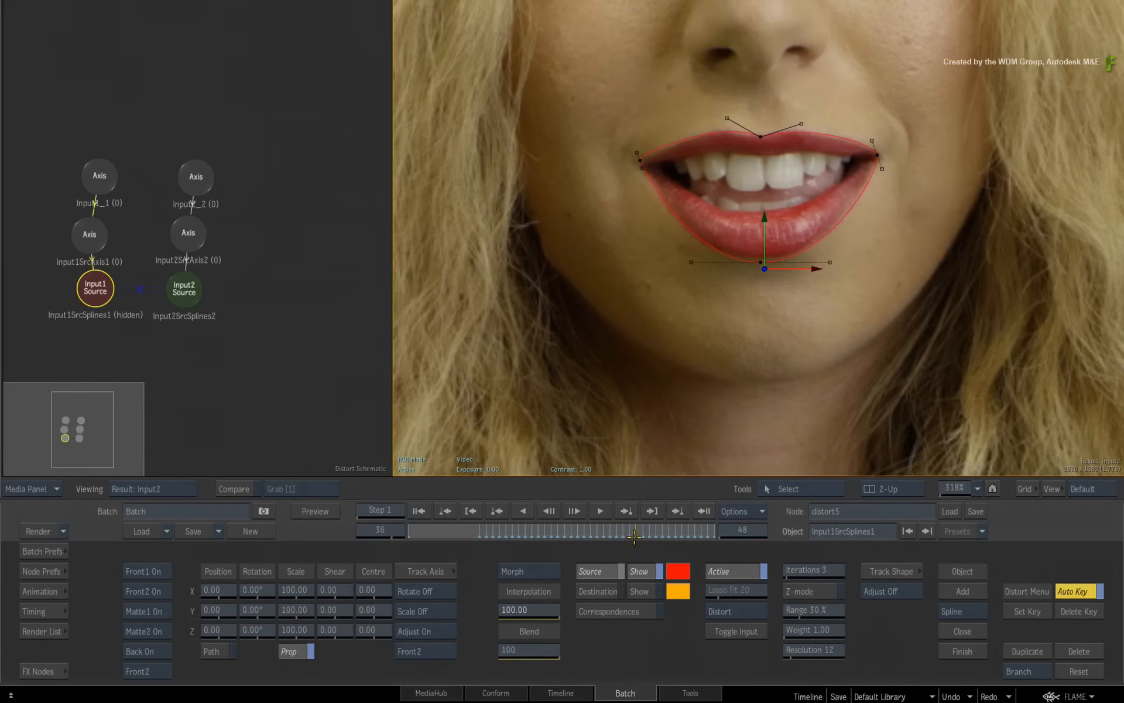
{"action": "left_click_drag", "start_coordinate": [635, 528], "coordinate": [508, 515]}
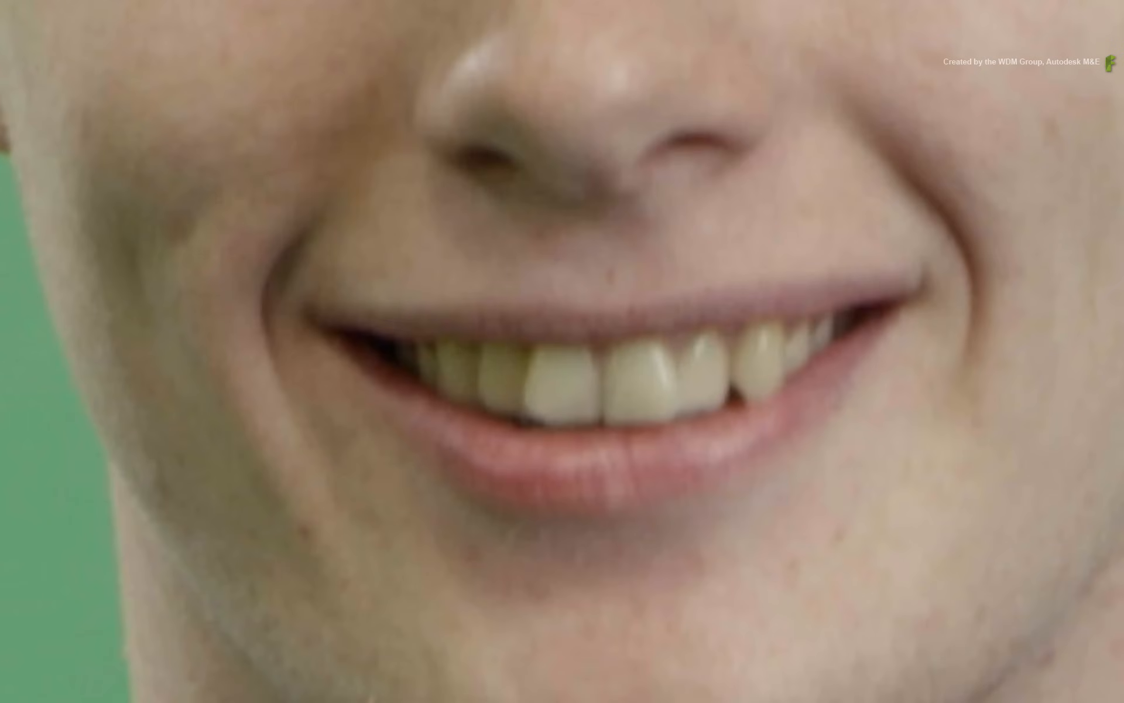